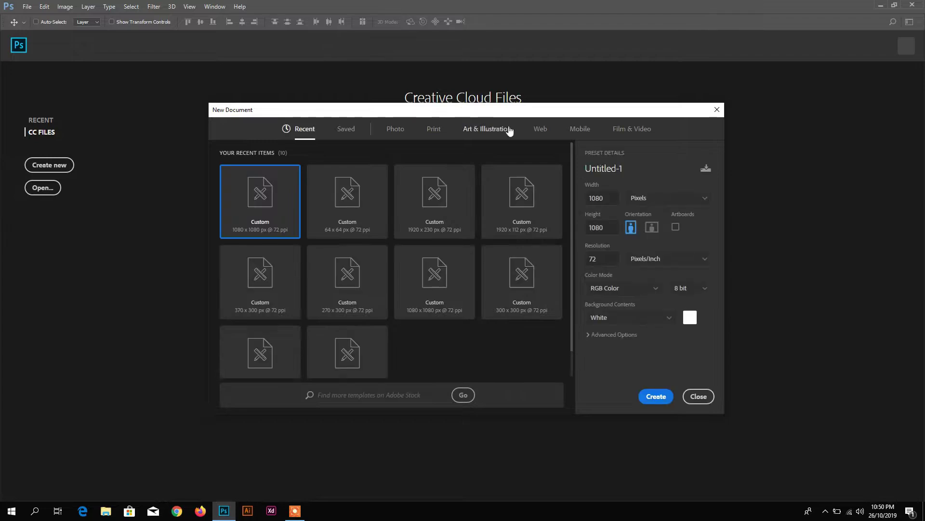
Create a web document named food-banner, 1080 × 1080 pixels, with artboards turned off
{"action": "left_click", "coordinate": [540, 128]}
{"action": "type", "text": "1080"}
{"action": "key", "text": "Tab"}
{"action": "type", "text": "1080"}
{"action": "left_click", "coordinate": [609, 166]}
{"action": "type", "text": "food-banner"}
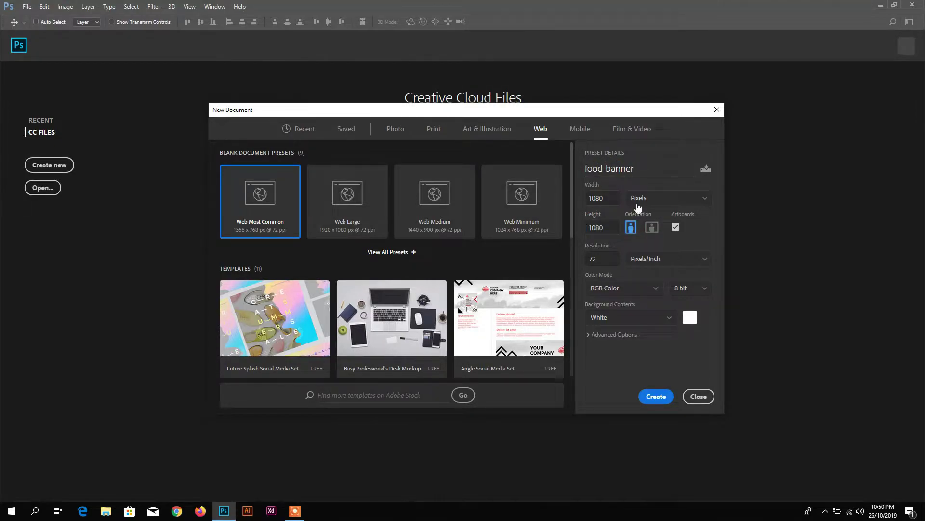
{"action": "left_click", "coordinate": [675, 226]}
{"action": "left_click", "coordinate": [648, 397]}
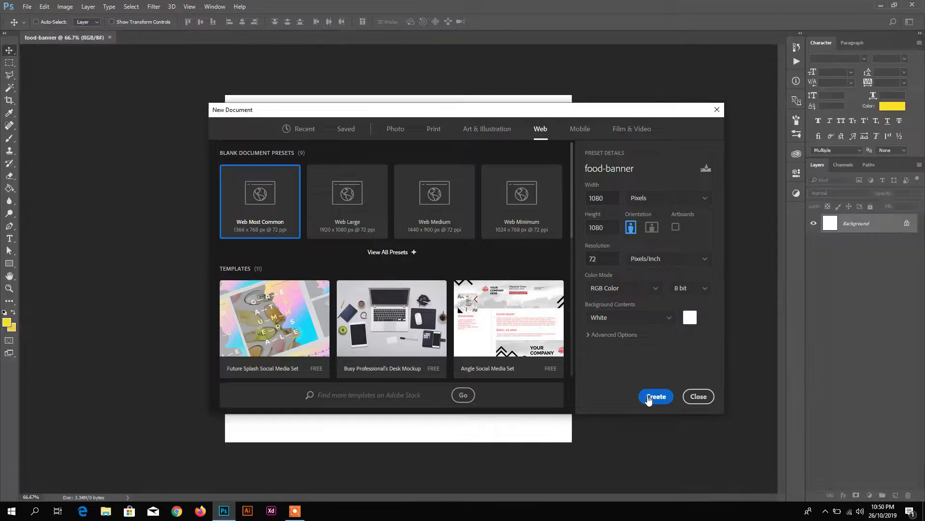
Add vertical guides at 50 px and 1030 px
{"action": "left_click", "coordinate": [193, 8]}
{"action": "left_click", "coordinate": [250, 253]}
{"action": "type", "text": "50"}
{"action": "key", "text": "Return"}
{"action": "left_click", "coordinate": [189, 6]}
{"action": "left_click", "coordinate": [206, 254]}
{"action": "type", "text": "1030"}
{"action": "key", "text": "Return"}
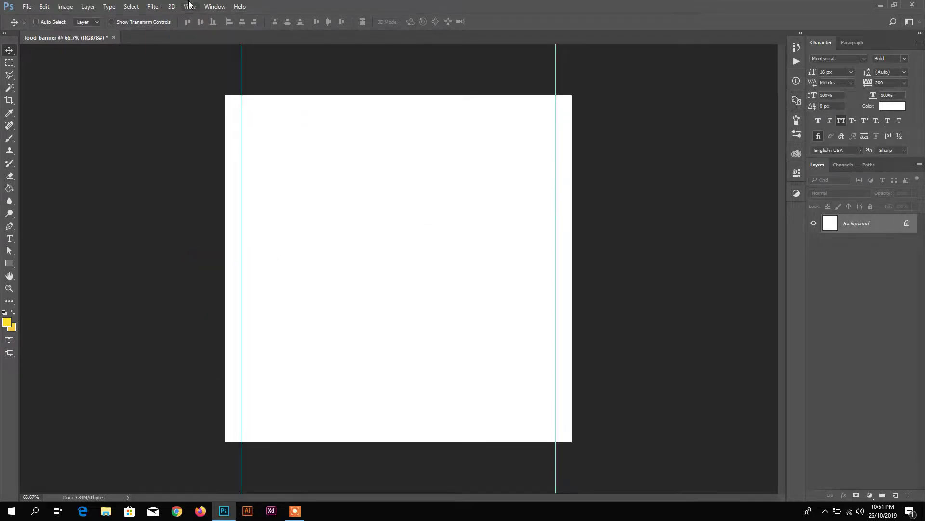
Add horizontal guides at 50 px and 1030 px
{"action": "left_click", "coordinate": [188, 6]}
{"action": "left_click", "coordinate": [201, 252]}
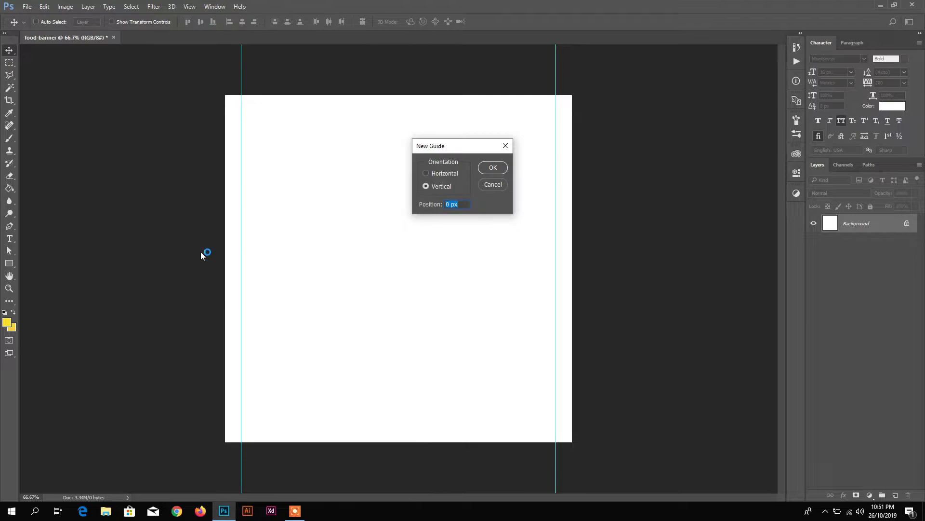
{"action": "left_click", "coordinate": [426, 173]}
{"action": "type", "text": "50"}
{"action": "key", "text": "Return"}
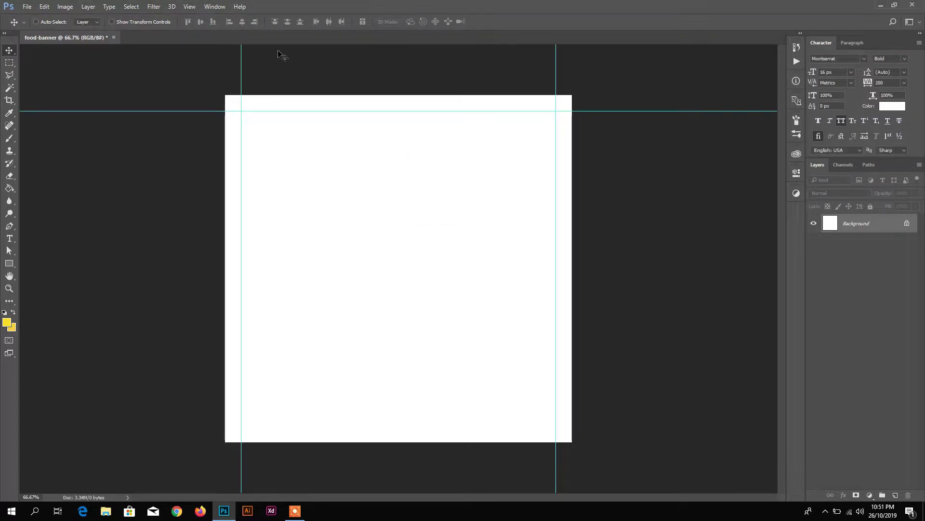
{"action": "left_click", "coordinate": [189, 6]}
{"action": "left_click", "coordinate": [216, 255]}
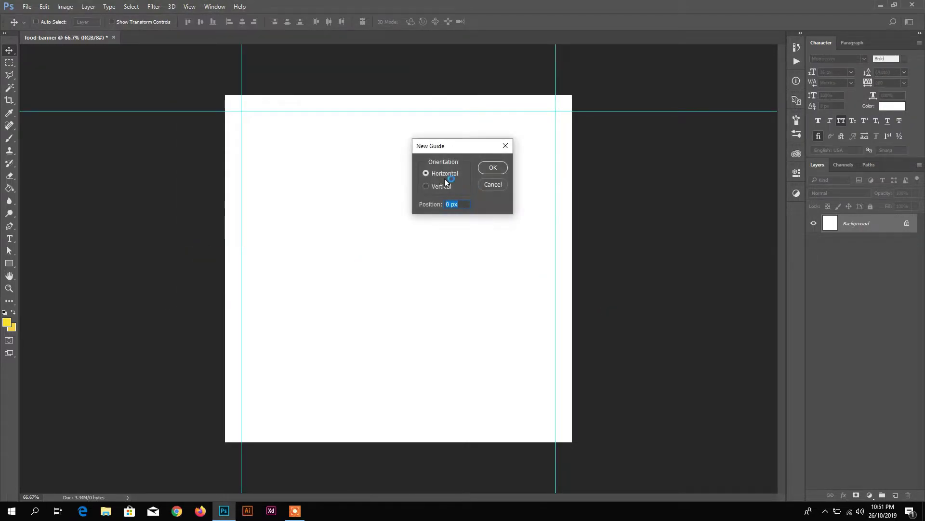
{"action": "type", "text": "1030"}
{"action": "key", "text": "Return"}
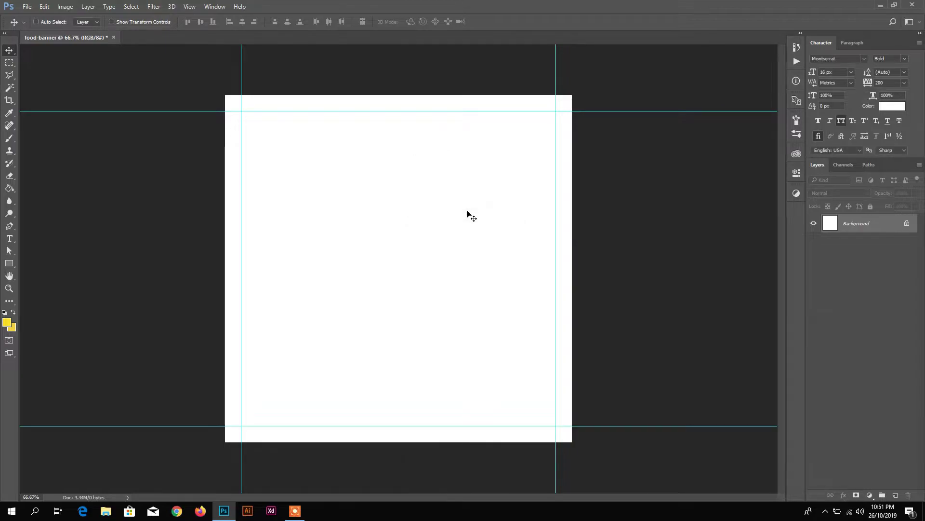
Add a Solid Color fill layer in dark blue 23374d
{"action": "left_click", "coordinate": [870, 495]}
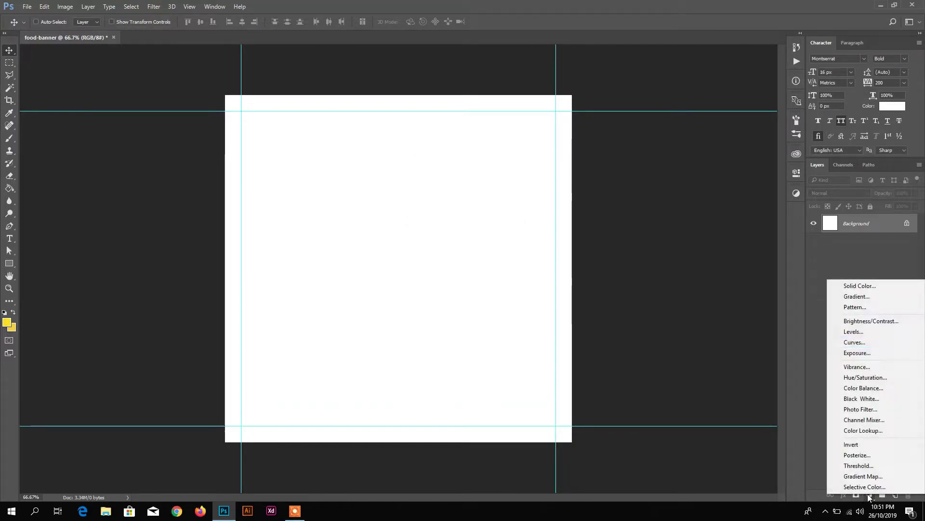
{"action": "left_click", "coordinate": [860, 285]}
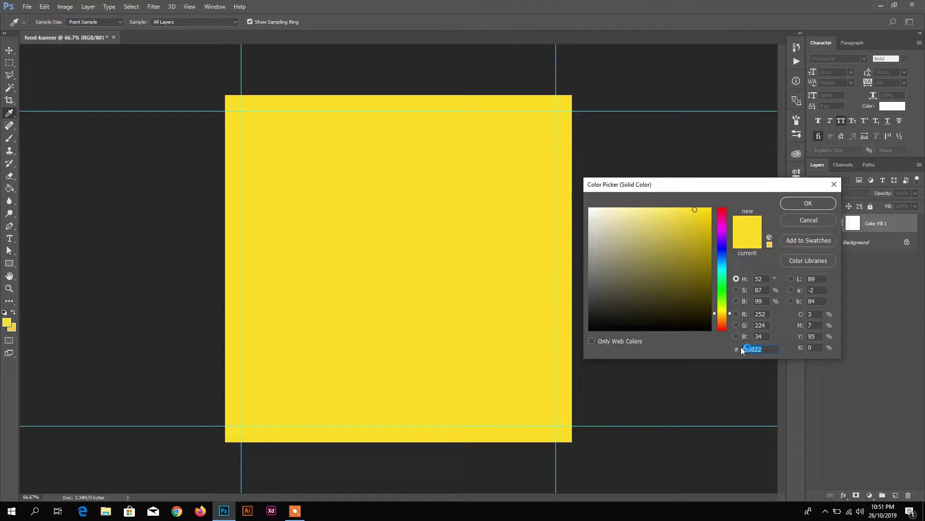
{"action": "type", "text": "23374d"}
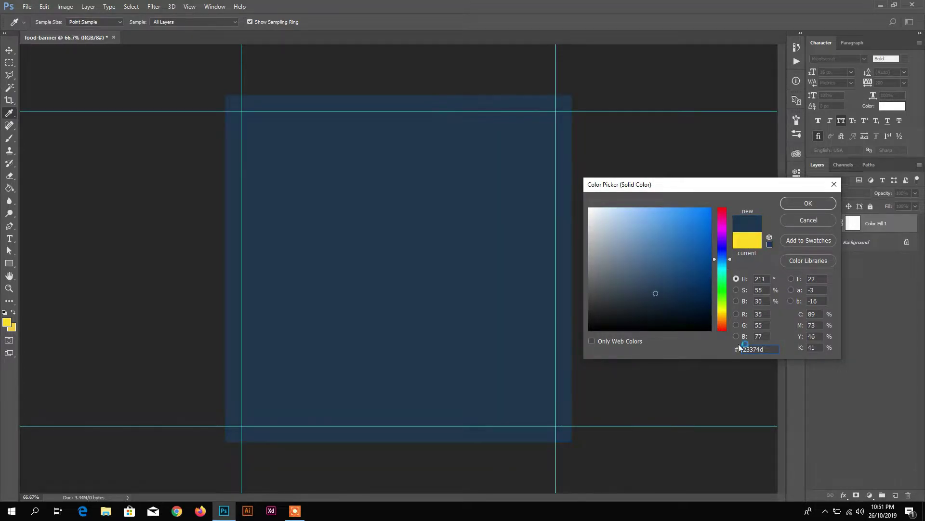
{"action": "left_click", "coordinate": [809, 204]}
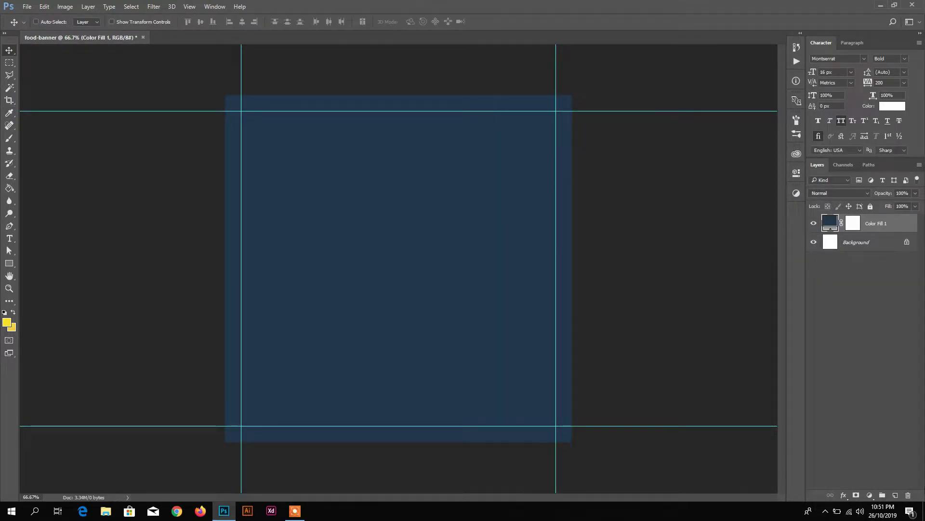
Place the dark texture image from the asset folder on the canvas and set its blend mode to Lighter Color
{"action": "key", "text": "super+d"}
{"action": "double_click", "coordinate": [235, 135]}
{"action": "left_click", "coordinate": [223, 510]}
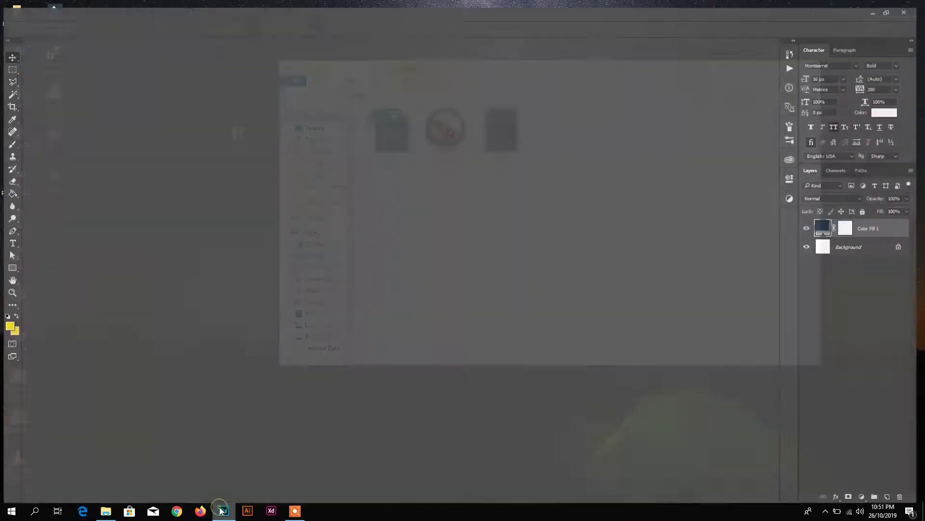
{"action": "left_click", "coordinate": [105, 510]}
{"action": "left_click_drag", "start_coordinate": [498, 133], "coordinate": [254, 261]}
{"action": "left_click", "coordinate": [832, 193]}
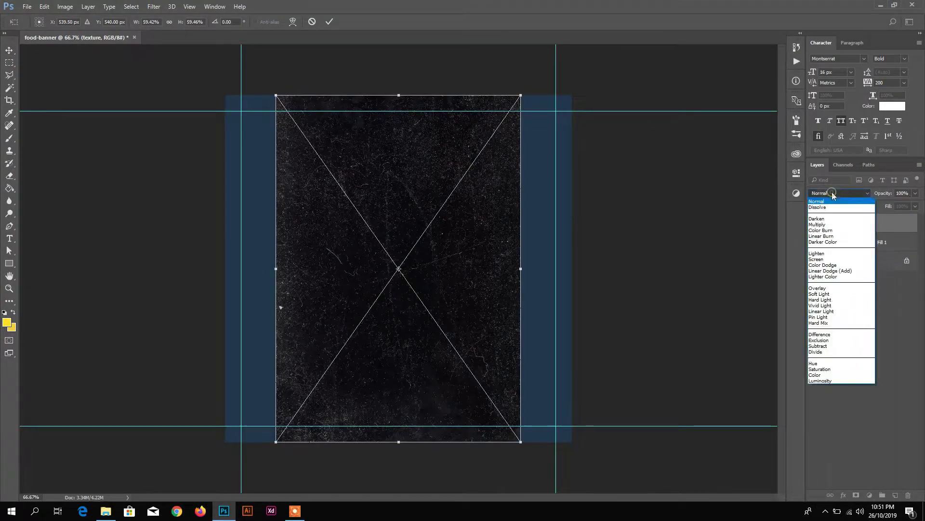
{"action": "left_click", "coordinate": [822, 277]}
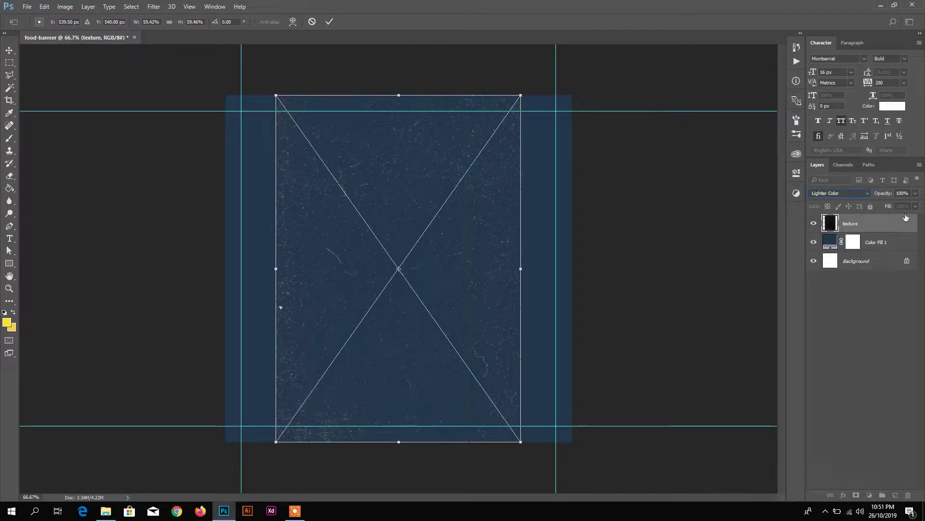
{"action": "left_click", "coordinate": [330, 22]}
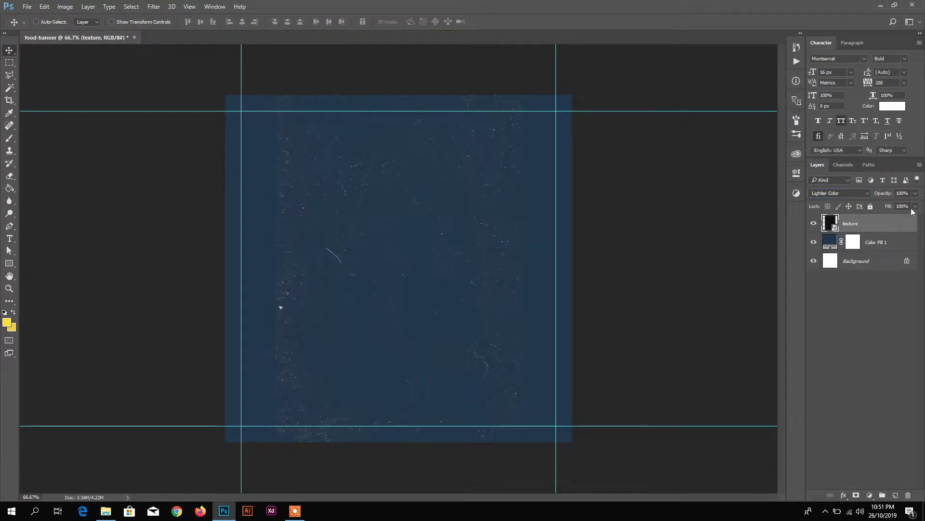
Scale the texture about its centre to about 95% so it covers the canvas, and set its fill to 50%
{"action": "key", "text": "ctrl+t"}
{"action": "left_click_drag", "start_coordinate": [521, 93], "coordinate": [688, 50]}
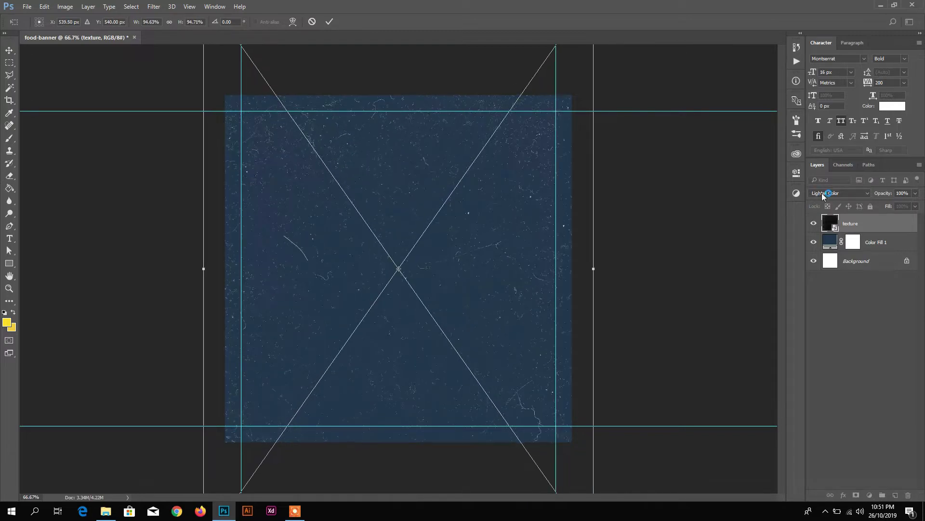
{"action": "key", "text": "Return"}
{"action": "type", "text": "50"}
{"action": "key", "text": "Return"}
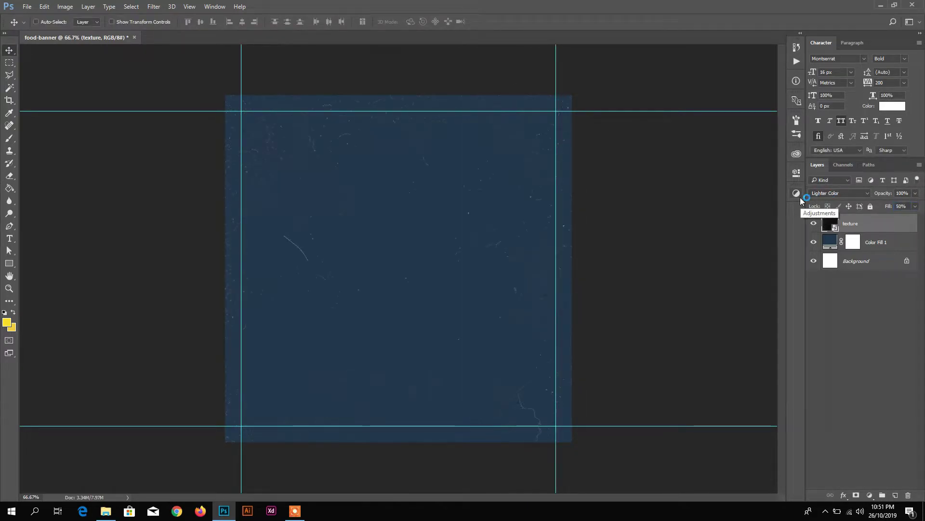
Group the texture and colour fill layers and name the group bg
{"action": "left_click", "coordinate": [870, 242]}
{"action": "left_click", "coordinate": [858, 224], "text": "shift"}
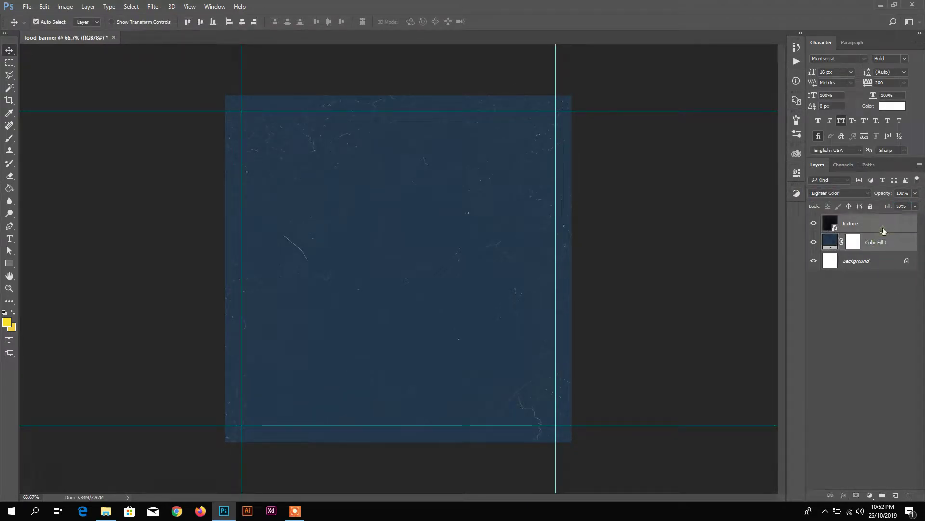
{"action": "key", "text": "ctrl+g"}
{"action": "double_click", "coordinate": [851, 220]}
{"action": "type", "text": "bg"}
{"action": "key", "text": "Return"}
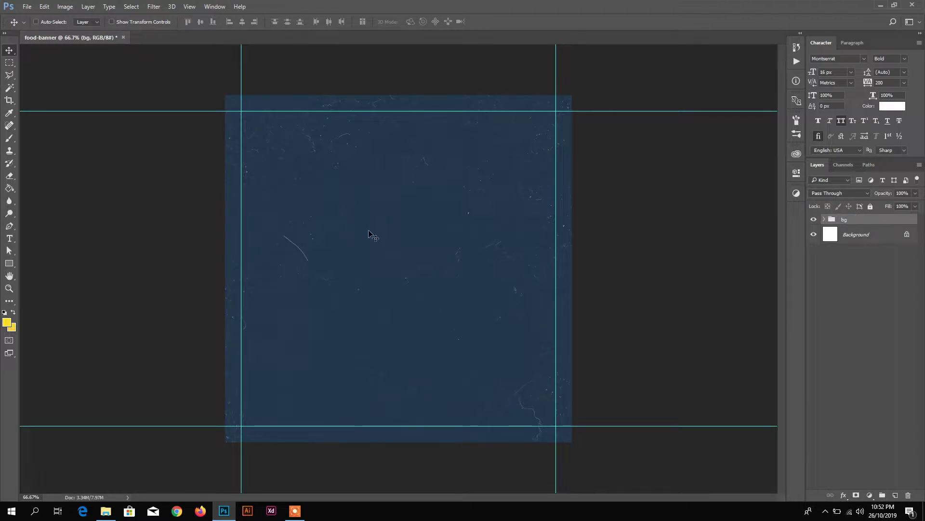
Draw a circle about 964 px in diameter with the Ellipse tool, using the sampled dark blue
{"action": "left_click", "coordinate": [12, 267]}
{"action": "right_click", "coordinate": [12, 266]}
{"action": "left_click", "coordinate": [29, 282]}
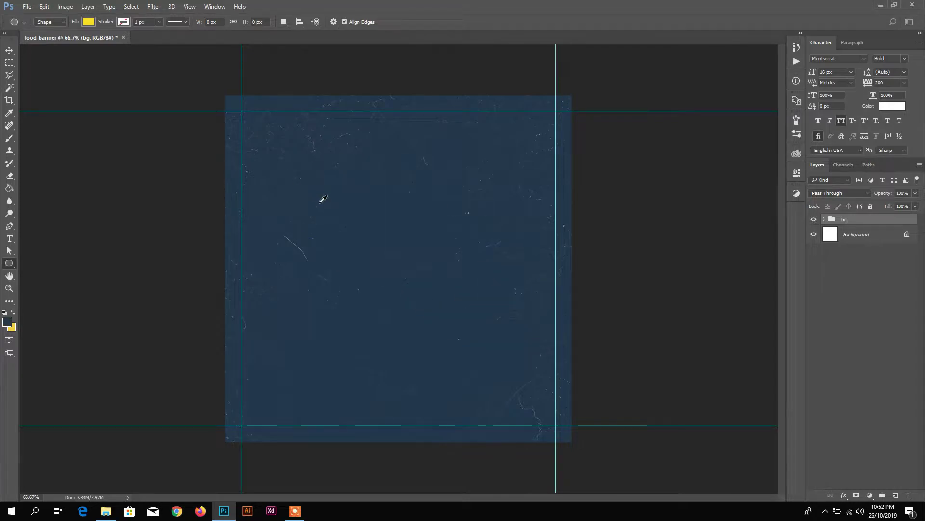
{"action": "left_click", "coordinate": [344, 208]}
{"action": "left_click_drag", "start_coordinate": [330, 207], "coordinate": [485, 347]}
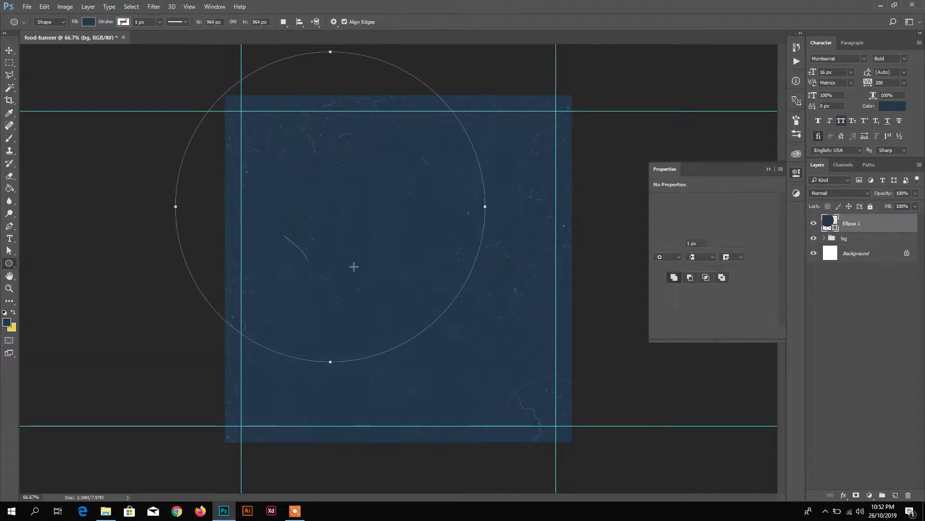
Move the circle toward the canvas's lower right, remove its fill, and give it a white ffffff dashed stroke
{"action": "key", "text": "v"}
{"action": "left_click", "coordinate": [660, 244]}
{"action": "left_click", "coordinate": [666, 262]}
{"action": "left_click", "coordinate": [676, 244]}
{"action": "left_click", "coordinate": [695, 294]}
{"action": "left_click", "coordinate": [753, 263]}
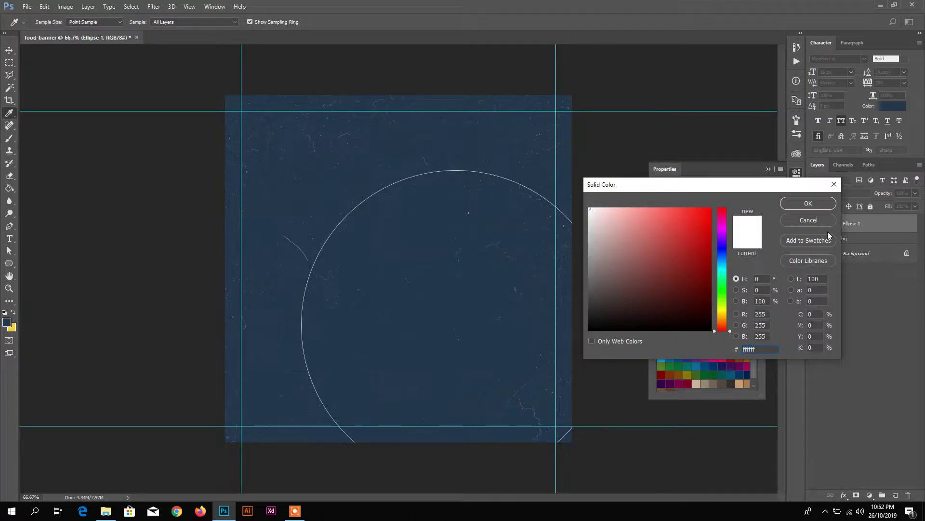
{"action": "left_click", "coordinate": [804, 205]}
{"action": "left_click", "coordinate": [782, 258]}
{"action": "left_click", "coordinate": [741, 243]}
{"action": "left_click", "coordinate": [701, 289]}
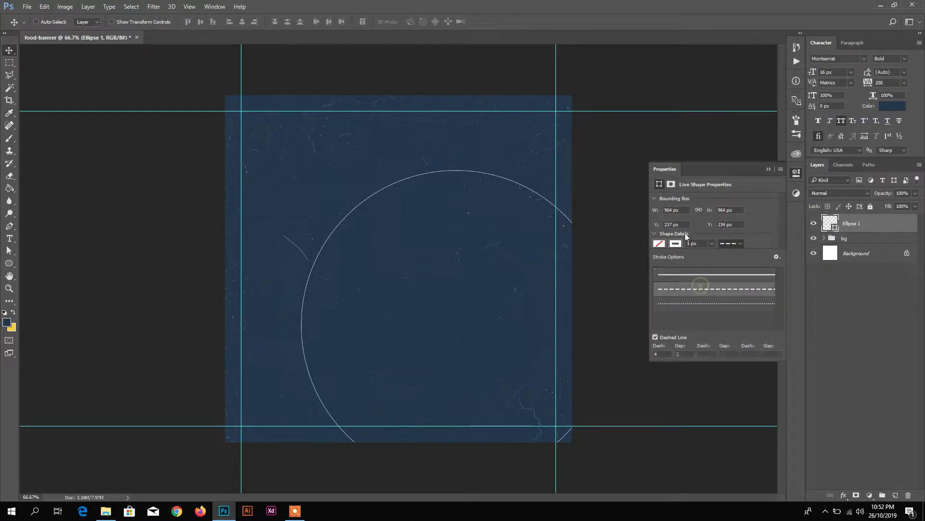
Set the circle's dashed stroke to a gap of 4 and a width of 4 px
{"action": "left_click", "coordinate": [700, 243]}
{"action": "left_click", "coordinate": [700, 257]}
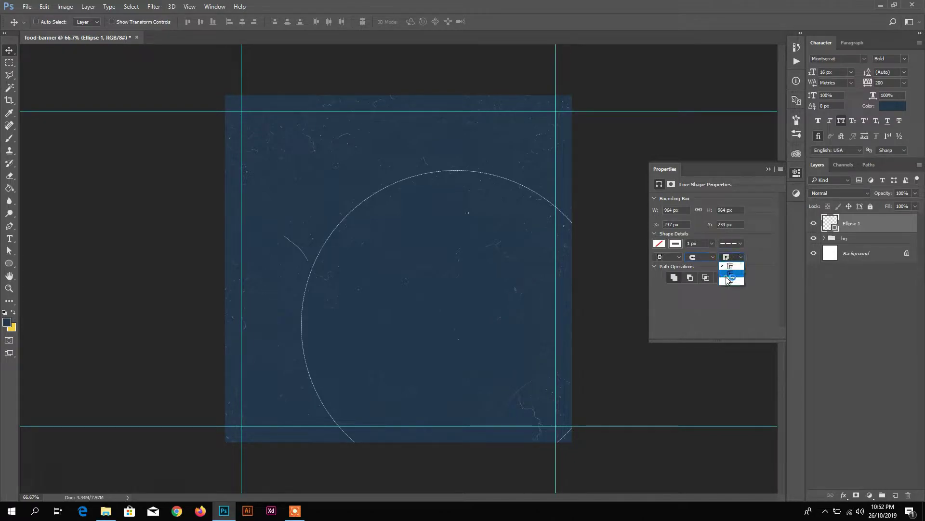
{"action": "left_click", "coordinate": [741, 244]}
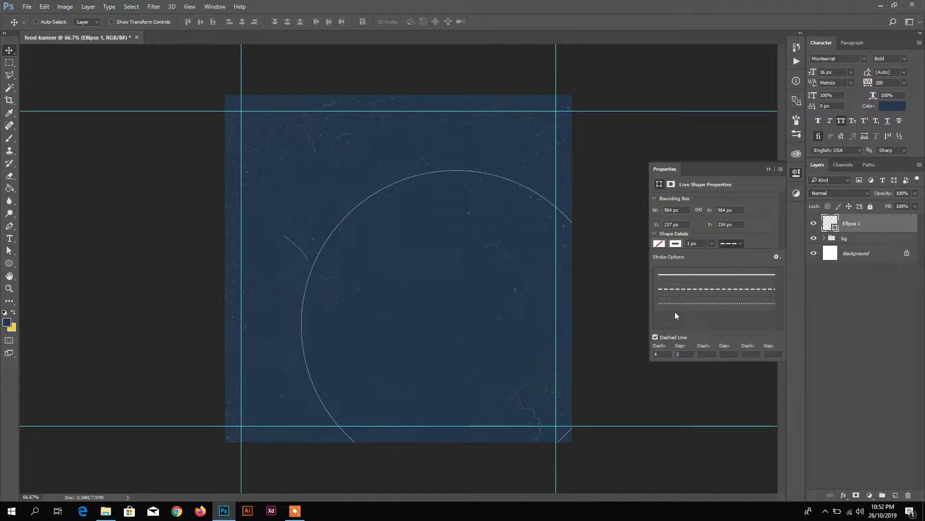
{"action": "left_click", "coordinate": [694, 290]}
{"action": "type", "text": "4"}
{"action": "key", "text": "Return"}
{"action": "type", "text": "4"}
{"action": "key", "text": "Return"}
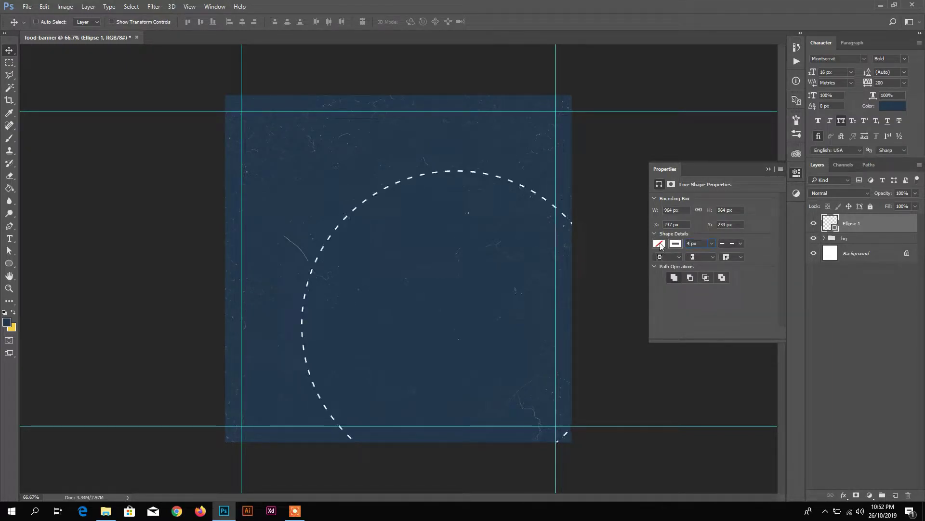
Set the dashed stroke's line caps and corner joins to round
{"action": "left_click", "coordinate": [733, 257]}
{"action": "left_click", "coordinate": [701, 257]}
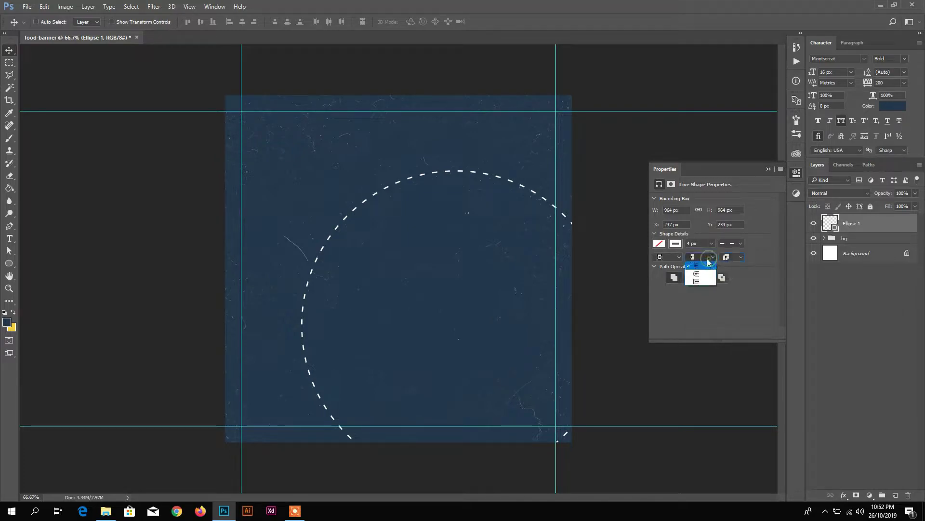
{"action": "left_click", "coordinate": [707, 274]}
{"action": "left_click", "coordinate": [768, 169]}
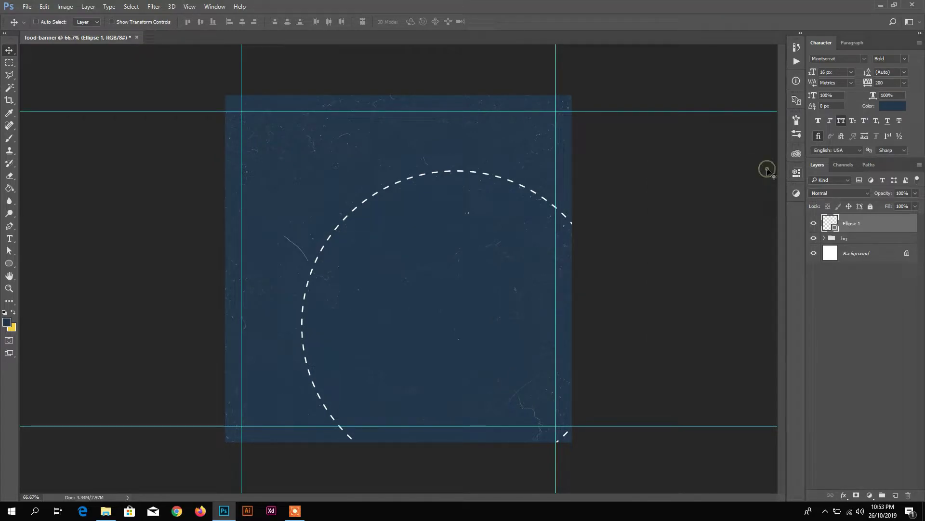
Shift the dashed circle down and to the right, and place the food plate image over the canvas's lower-right corner
{"action": "left_click_drag", "start_coordinate": [473, 278], "coordinate": [501, 302]}
{"action": "left_click", "coordinate": [106, 510]}
{"action": "left_click_drag", "start_coordinate": [445, 130], "coordinate": [428, 386]}
{"action": "left_click_drag", "start_coordinate": [370, 234], "coordinate": [474, 324]}
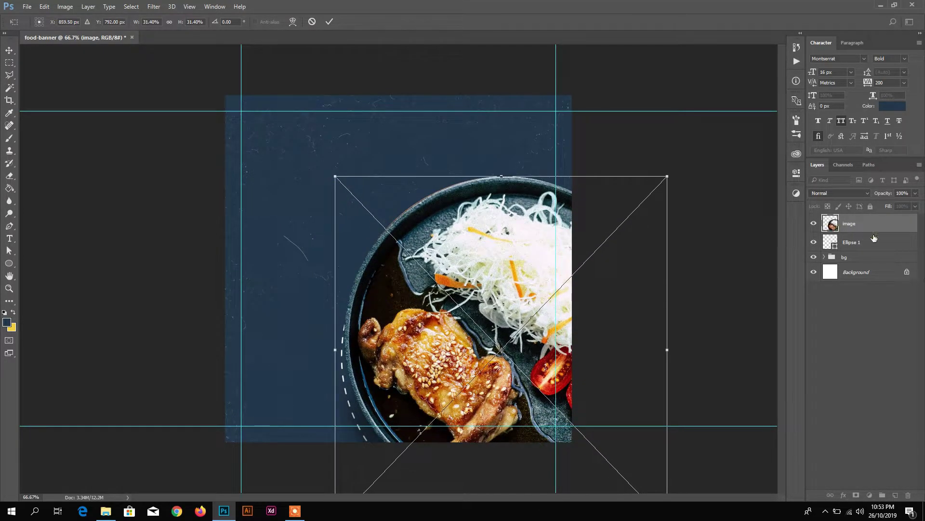
{"action": "key", "text": "Return"}
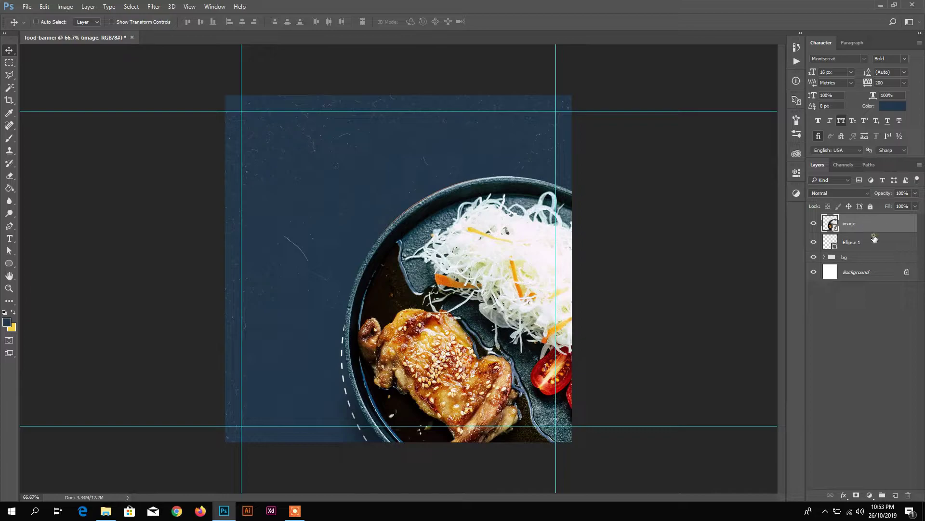
Resize the dashed circle to 1074 × 1074 px and position it as an outline around the plate's upper-left edge
{"action": "left_click", "coordinate": [874, 238]}
{"action": "left_click_drag", "start_coordinate": [496, 281], "coordinate": [484, 271]}
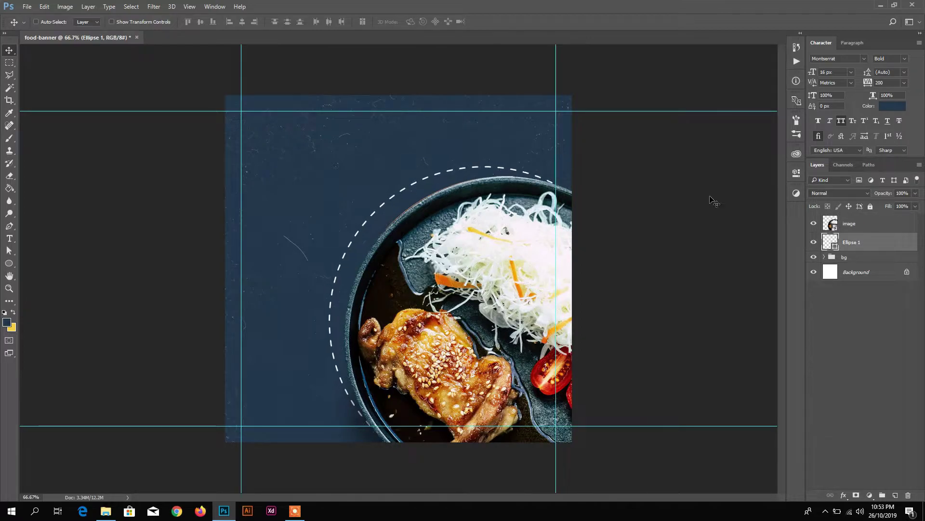
{"action": "left_click", "coordinate": [796, 173]}
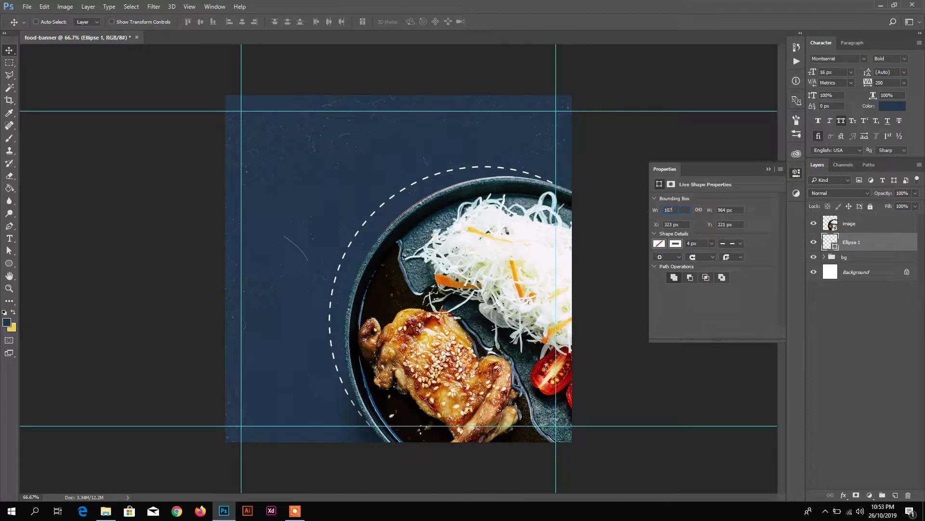
{"action": "key", "text": "Tab"}
{"action": "type", "text": "1074"}
{"action": "key", "text": "Return"}
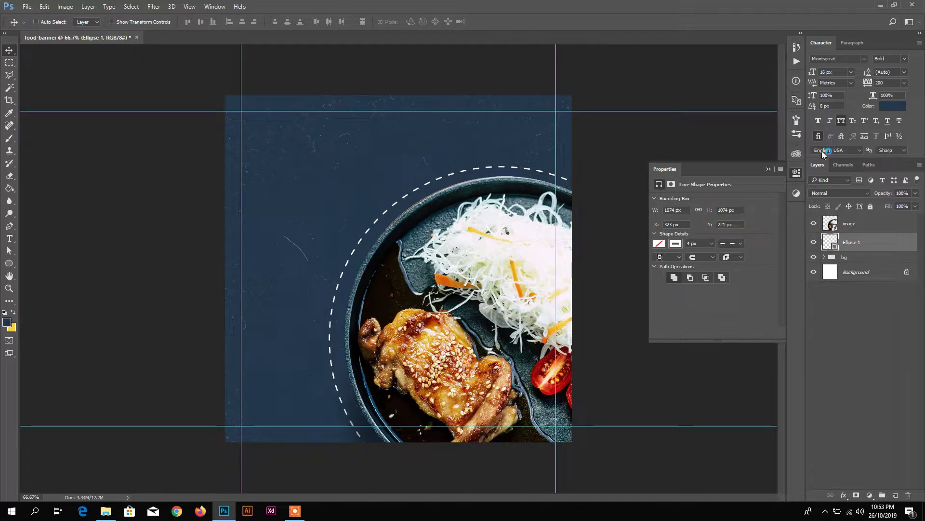
{"action": "left_click", "coordinate": [767, 170]}
{"action": "left_click_drag", "start_coordinate": [415, 300], "coordinate": [418, 299]}
Group the plate image and dashed circle layers and name the group image
{"action": "left_click", "coordinate": [875, 221]}
{"action": "left_click", "coordinate": [870, 245], "text": "shift"}
{"action": "key", "text": "ctrl+g"}
{"action": "type", "text": "image"}
{"action": "key", "text": "Return"}
Create a yellow rectangle 480 px wide and 869 px high with the Rectangle tool
{"action": "left_click_drag", "start_coordinate": [9, 263], "coordinate": [30, 260]}
{"action": "left_click", "coordinate": [13, 312]}
{"action": "left_click", "coordinate": [188, 184]}
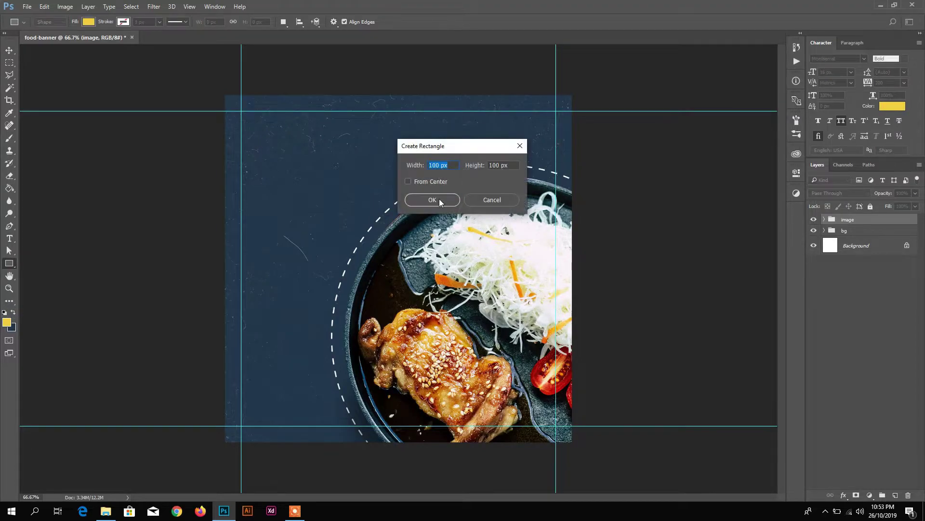
{"action": "type", "text": "480"}
{"action": "type", "text": "869"}
{"action": "key", "text": "Return"}
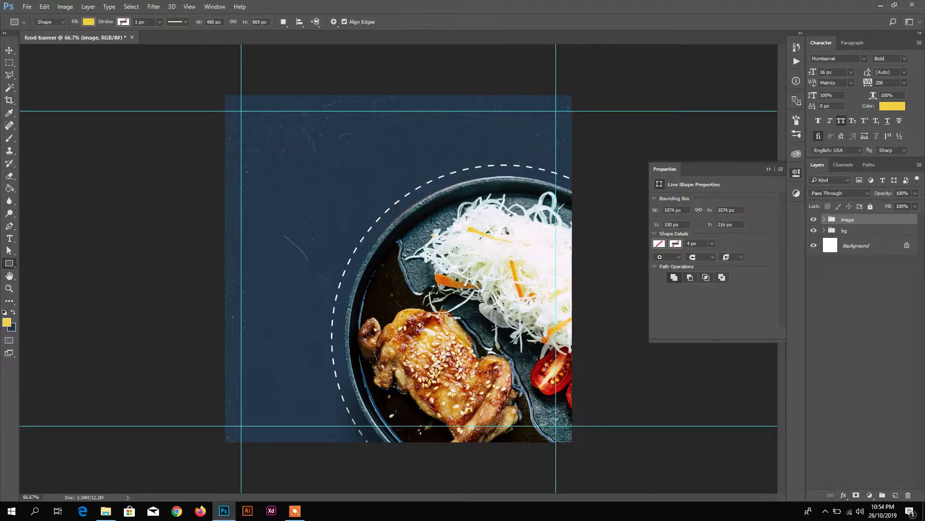
Align the yellow rectangle's left edge with the left guide at the canvas top and set its fill colour to #fce022
{"action": "key", "text": "v"}
{"action": "left_click_drag", "start_coordinate": [365, 183], "coordinate": [350, 198]}
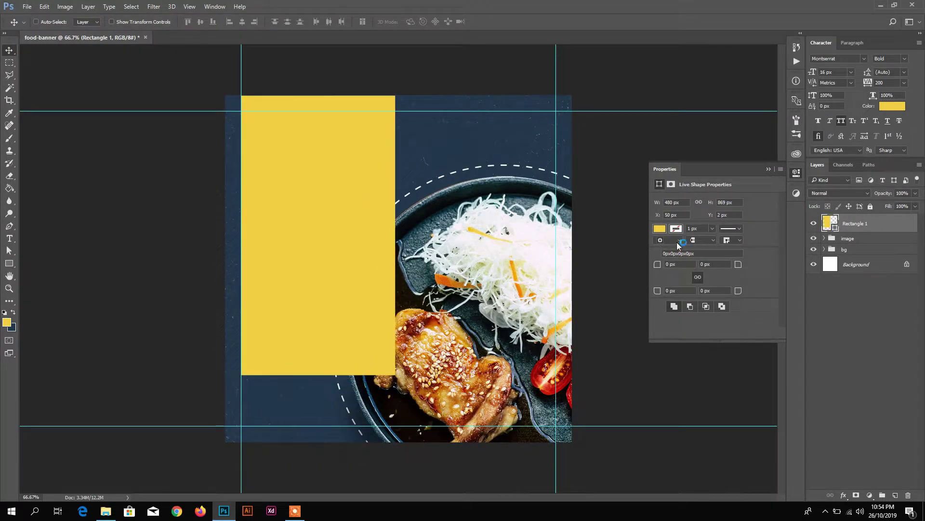
{"action": "left_click", "coordinate": [754, 243]}
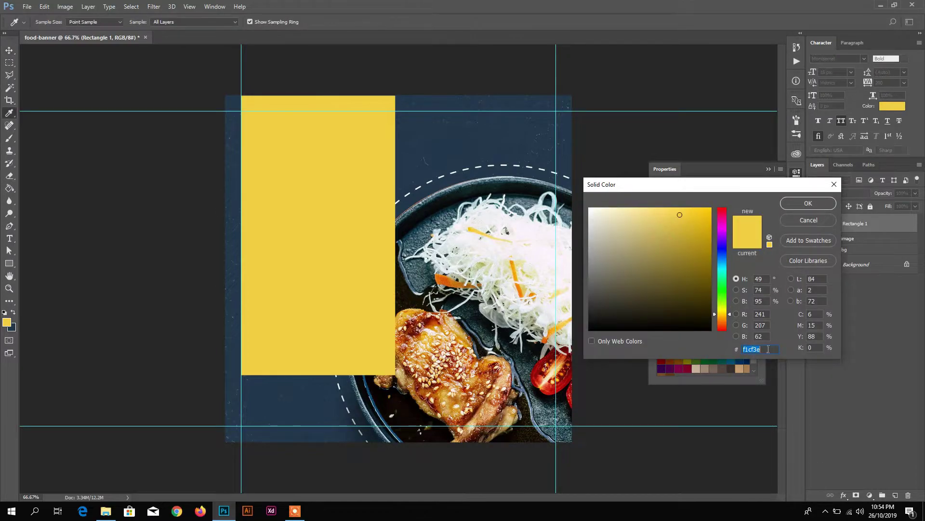
{"action": "type", "text": "fce022"}
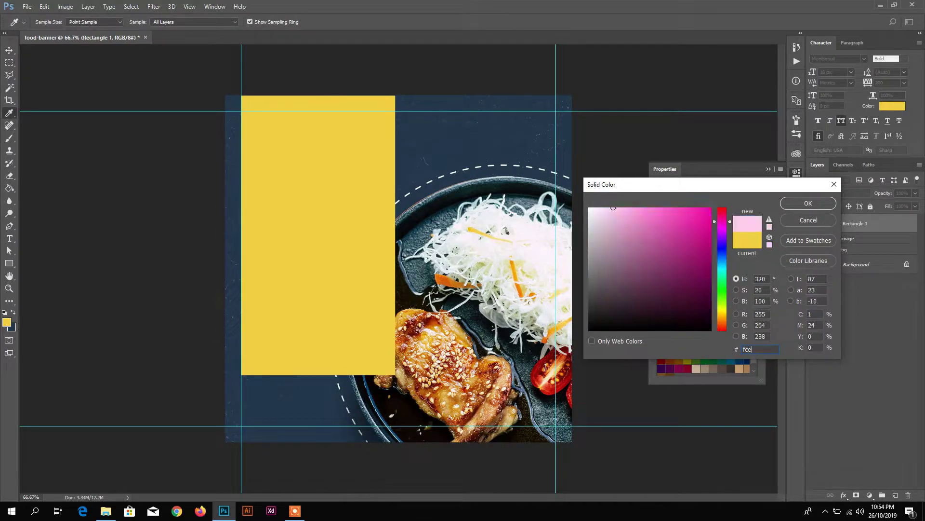
{"action": "left_click", "coordinate": [795, 203]}
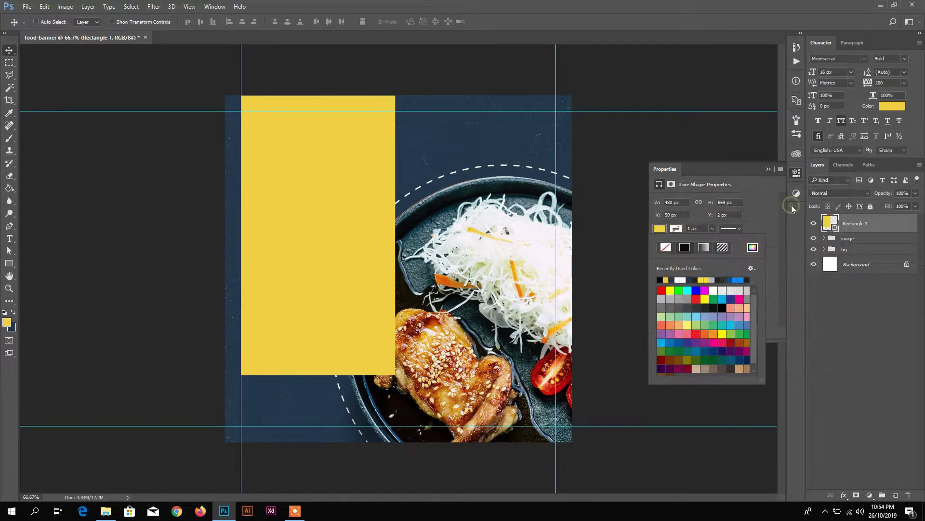
Unlink the yellow rectangle's corner radii and round only its bottom-right corner to 388 px
{"action": "left_click", "coordinate": [758, 224]}
{"action": "left_click_drag", "start_coordinate": [738, 293], "coordinate": [856, 291]}
{"action": "key", "text": "ctrl+z"}
{"action": "left_click", "coordinate": [700, 277]}
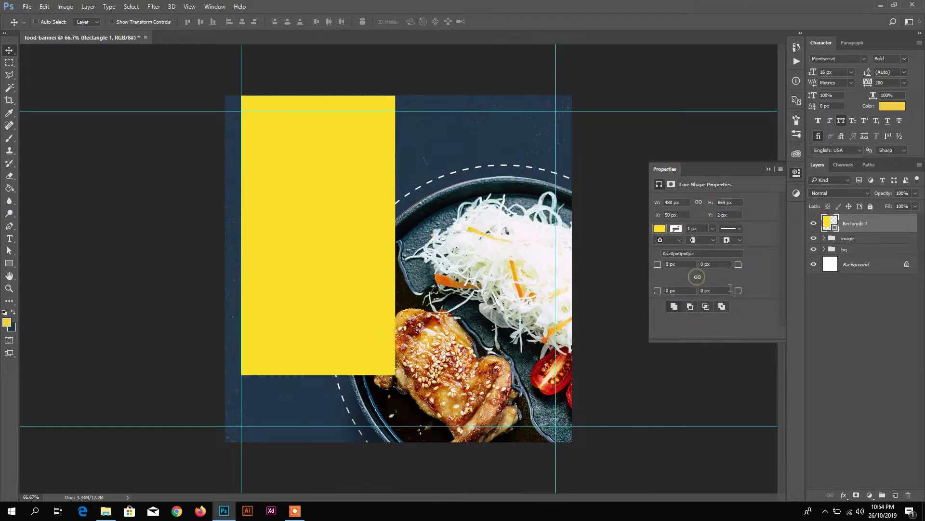
{"action": "left_click_drag", "start_coordinate": [738, 290], "coordinate": [875, 288]}
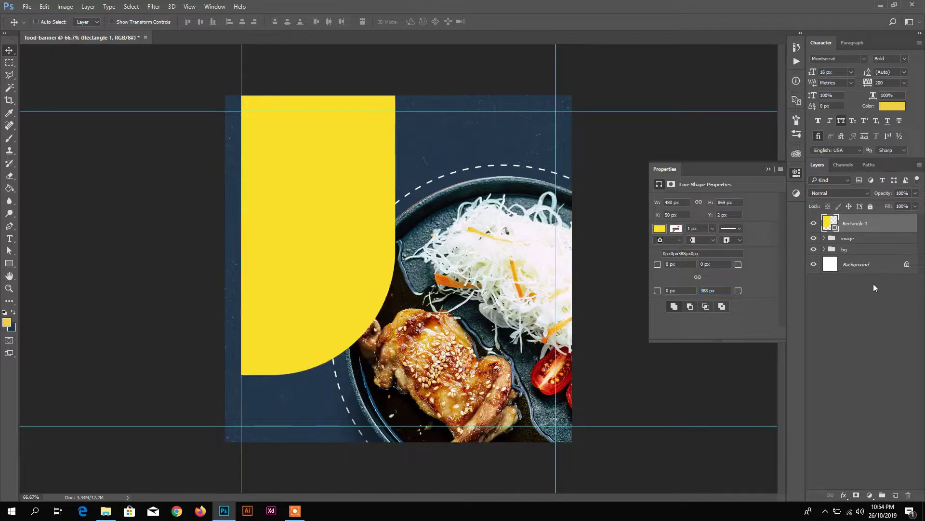
{"action": "left_click", "coordinate": [768, 169]}
Duplicate the yellow rounded rectangle layer
{"action": "right_click", "coordinate": [891, 226]}
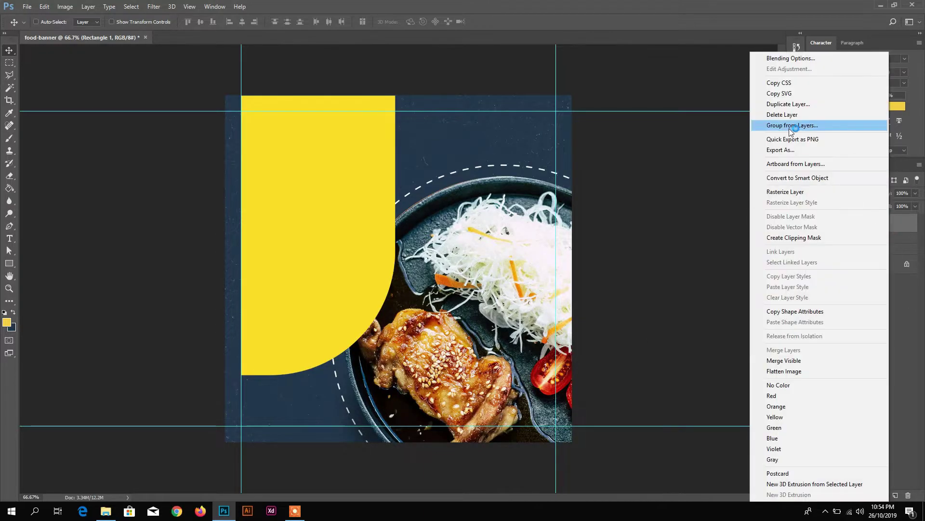
{"action": "left_click", "coordinate": [802, 105]}
{"action": "left_click", "coordinate": [546, 157]}
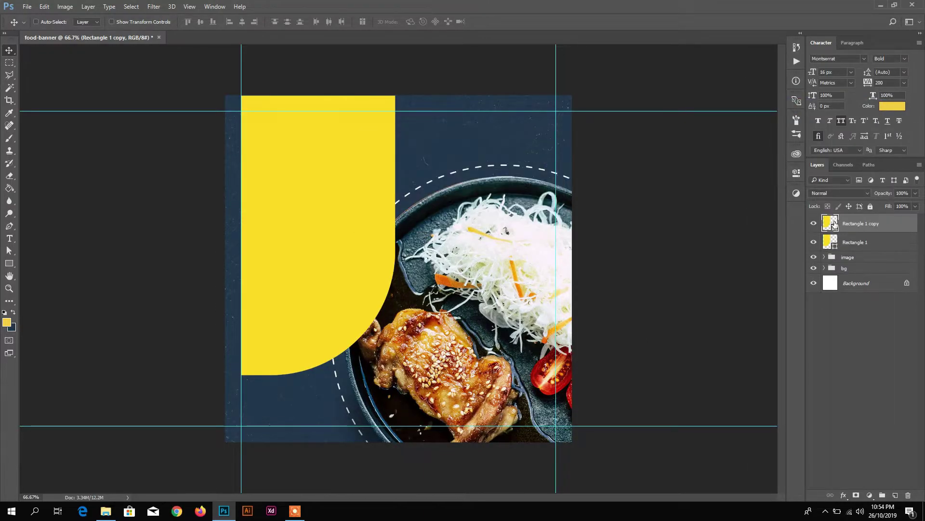
Remove the duplicate shape's fill and give it a solid #232323 stroke
{"action": "left_click", "coordinate": [796, 172]}
{"action": "left_click", "coordinate": [659, 228]}
{"action": "left_click", "coordinate": [666, 247]}
{"action": "left_click", "coordinate": [675, 228]}
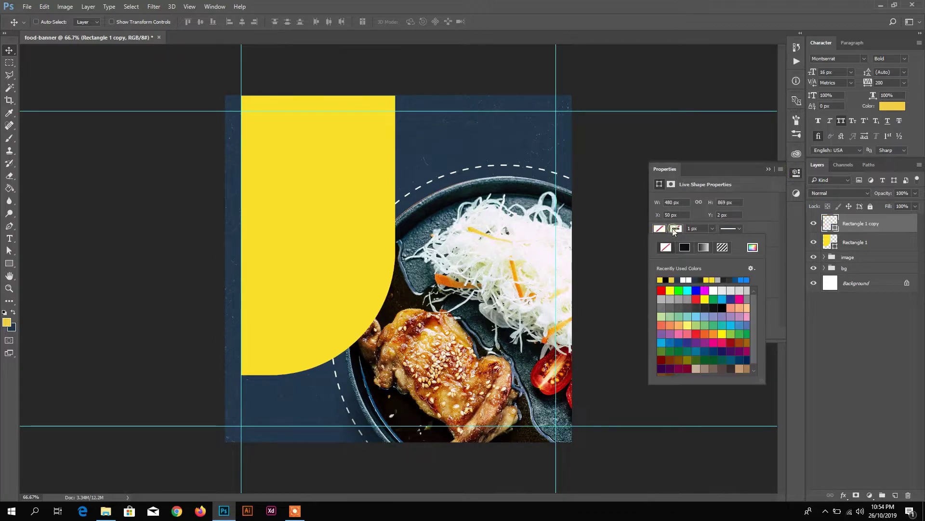
{"action": "left_click", "coordinate": [754, 249]}
{"action": "type", "text": "232323"}
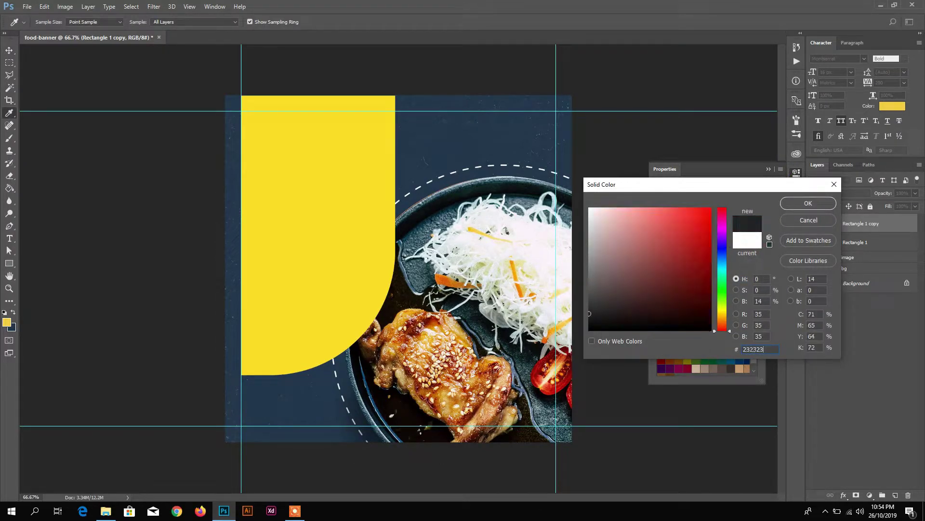
{"action": "left_click", "coordinate": [807, 202]}
Resize the outline shape to 440 × 833 px and centre it horizontally on the yellow shape
{"action": "left_click", "coordinate": [663, 202]}
{"action": "left_click", "coordinate": [663, 202]}
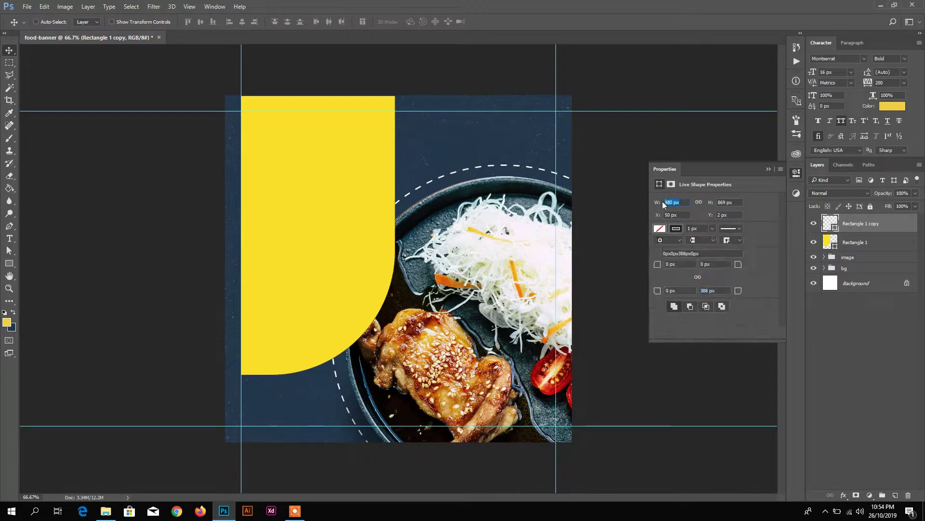
{"action": "type", "text": "440"}
{"action": "key", "text": "Tab"}
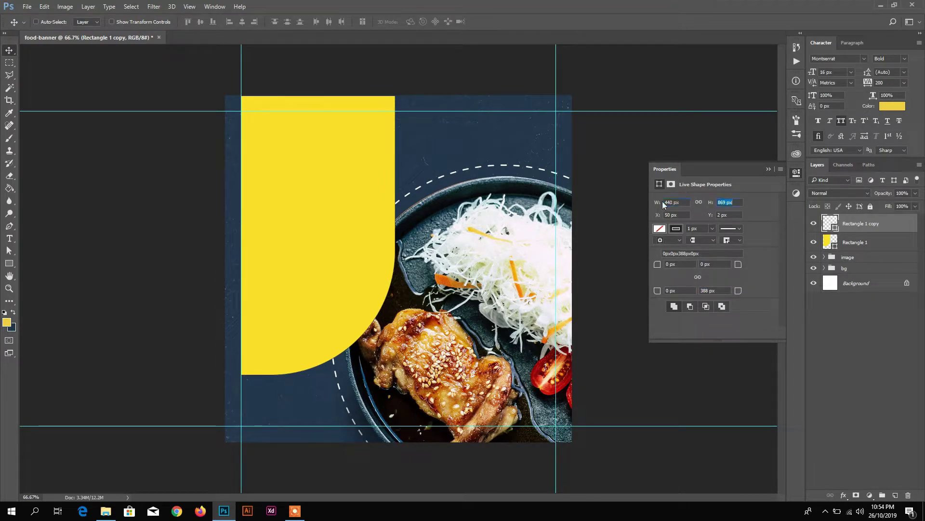
{"action": "type", "text": "833"}
{"action": "left_click", "coordinate": [662, 202]}
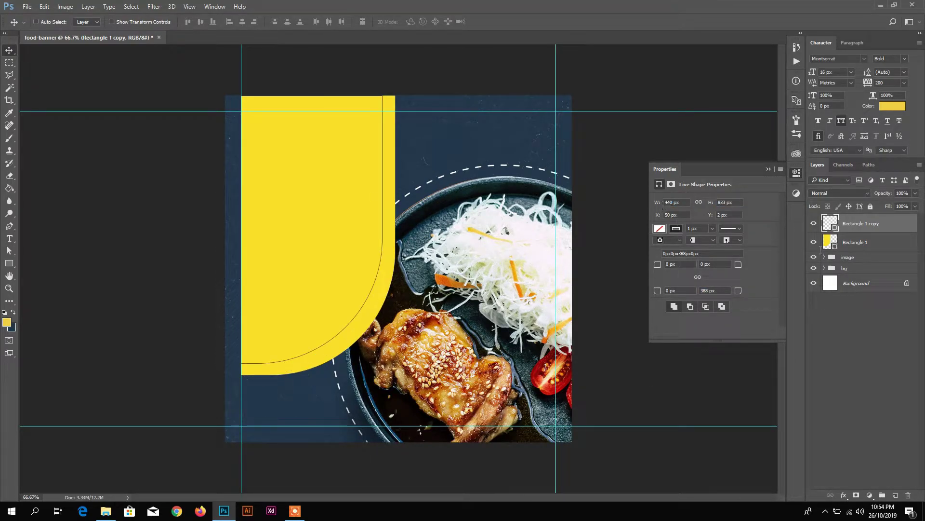
{"action": "left_click", "coordinate": [835, 247], "text": "ctrl"}
{"action": "left_click", "coordinate": [246, 22]}
{"action": "key", "text": "ctrl+d"}
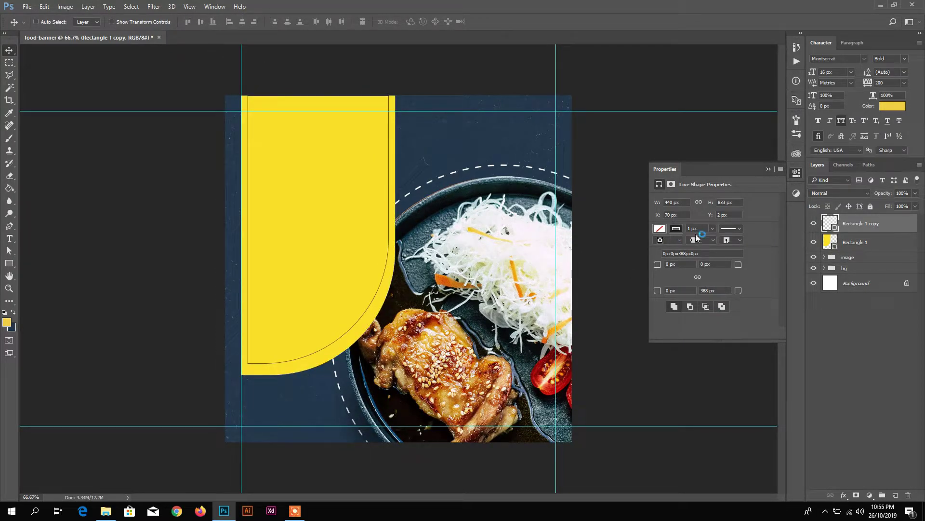
Give the outline a 3 px dashed stroke with wider gaps between dashes, and set its cap and corner styles
{"action": "type", "text": "3"}
{"action": "key", "text": "Return"}
{"action": "left_click", "coordinate": [740, 229]}
{"action": "left_click", "coordinate": [708, 273]}
{"action": "left_click", "coordinate": [755, 224]}
{"action": "left_click", "coordinate": [731, 228]}
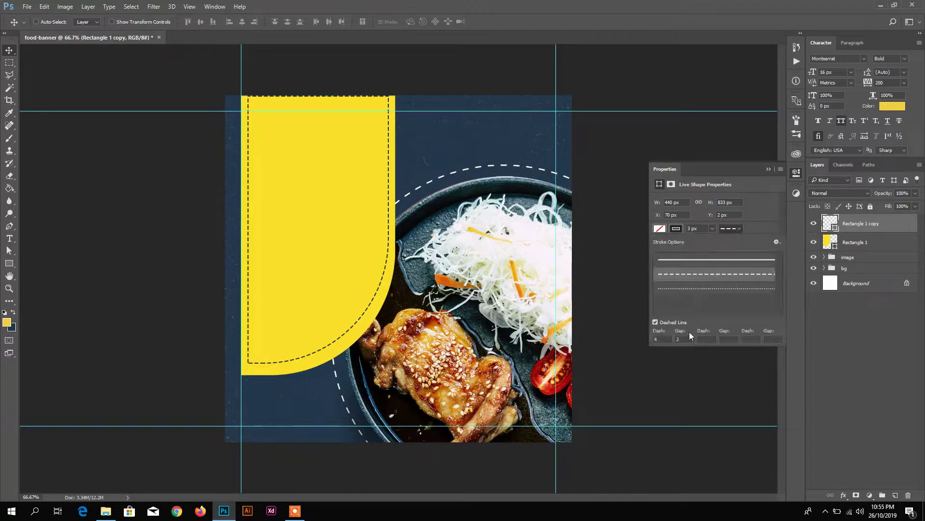
{"action": "type", "text": "6"}
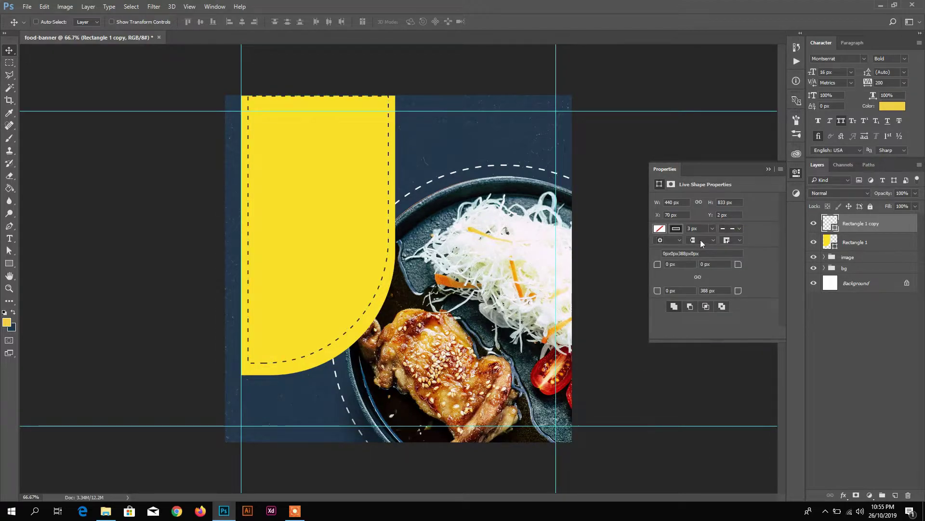
{"action": "key", "text": "Return"}
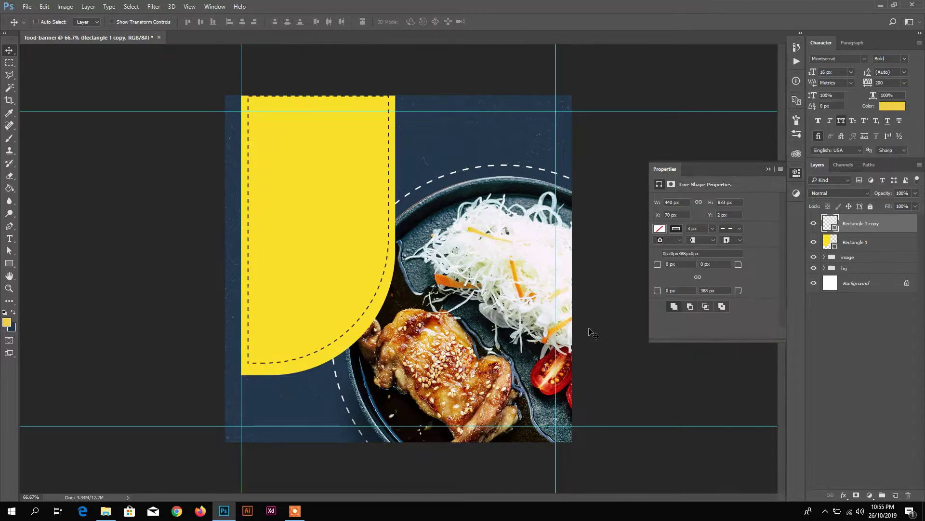
{"action": "left_click", "coordinate": [731, 240]}
{"action": "left_click", "coordinate": [731, 248]}
{"action": "left_click", "coordinate": [702, 240]}
{"action": "left_click", "coordinate": [701, 248]}
Nudge the yellow shape upward to a Y position of -20 px, leaving the dashed outline in place
{"action": "left_click", "coordinate": [887, 246]}
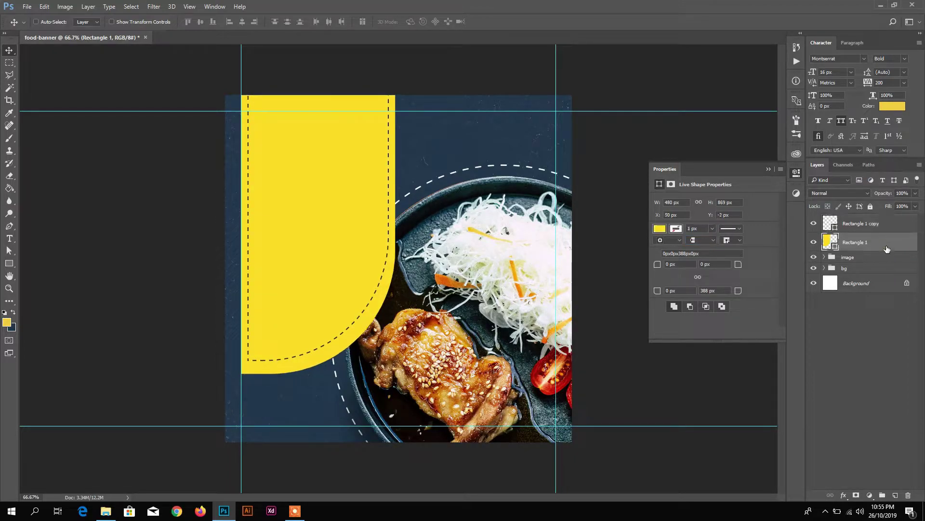
{"action": "key", "text": "Up"}
{"action": "key", "text": "Up"}
{"action": "key", "text": "Up"}
{"action": "key", "text": "Up"}
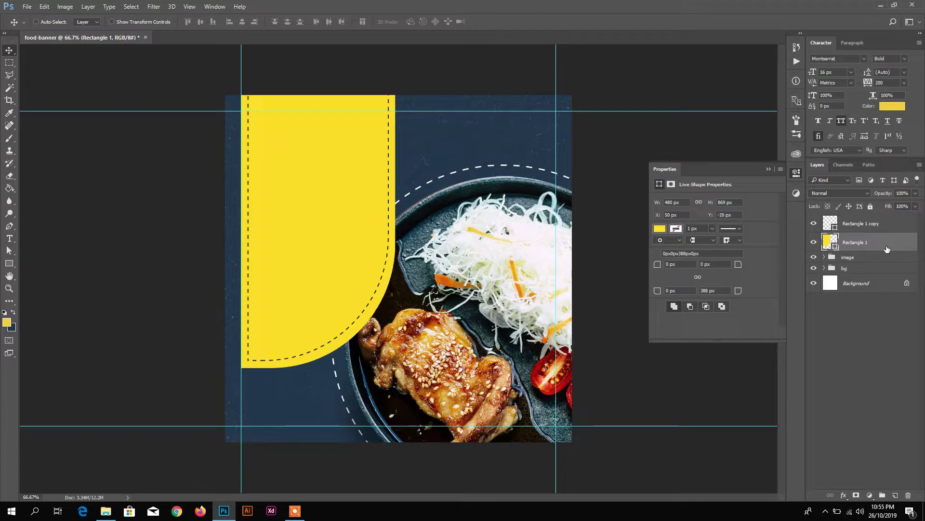
{"action": "left_click", "coordinate": [769, 169]}
Add the text TODAY above the other layers, on the blue background above the plate
{"action": "left_click", "coordinate": [871, 229]}
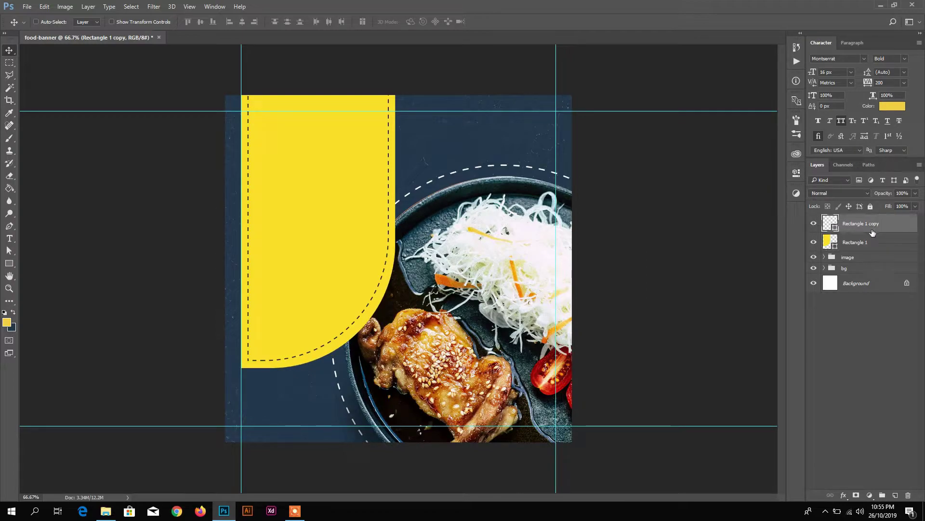
{"action": "left_click", "coordinate": [9, 238]}
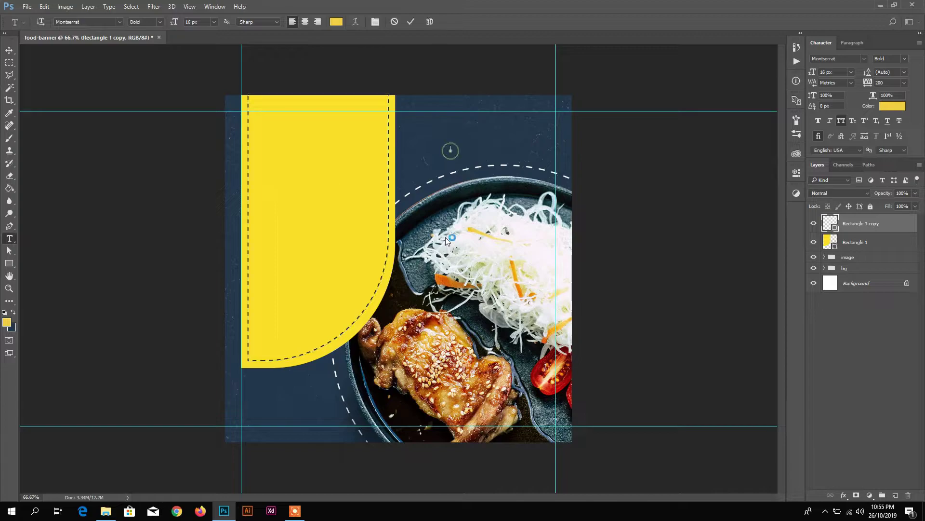
{"action": "left_click", "coordinate": [450, 150]}
{"action": "type", "text": "TODAY"}
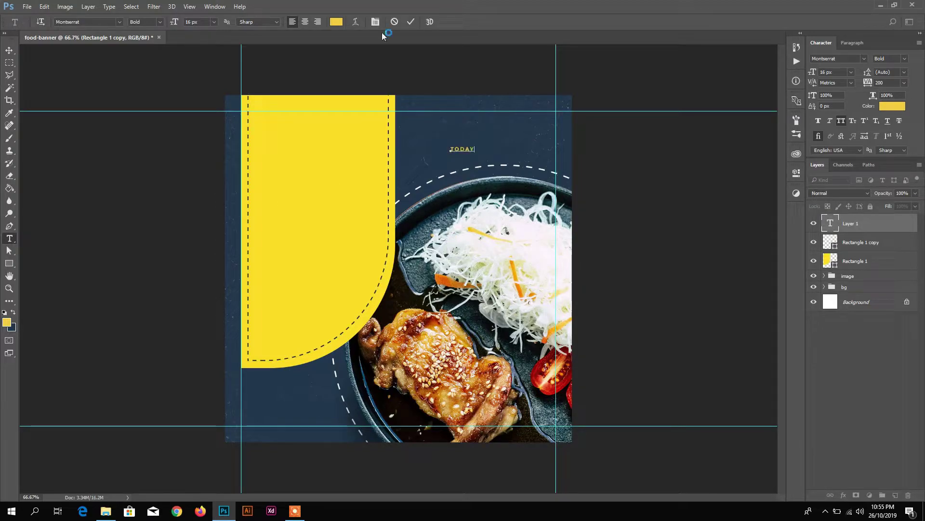
{"action": "left_click", "coordinate": [412, 23]}
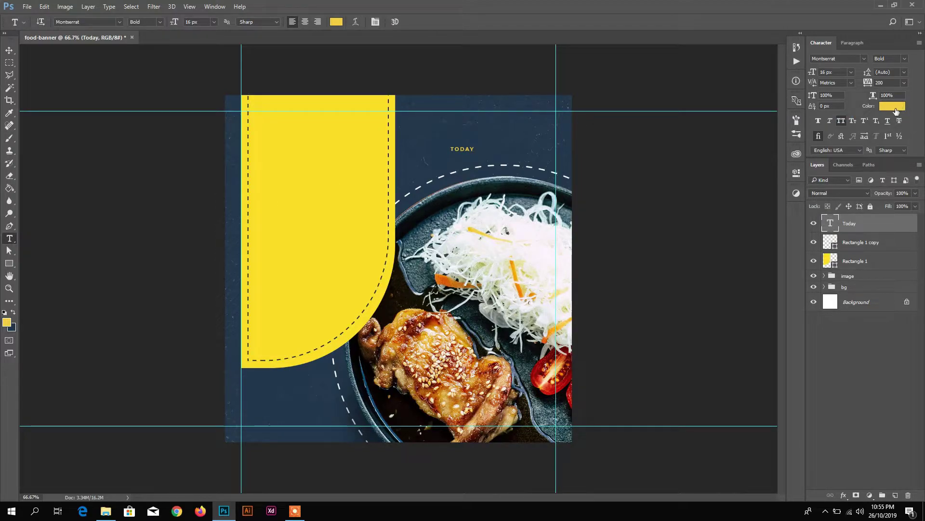
Set the TODAY text colour to #232323
{"action": "left_click", "coordinate": [895, 107]}
{"action": "left_click_drag", "start_coordinate": [766, 353], "coordinate": [648, 337]}
{"action": "type", "text": "252525"}
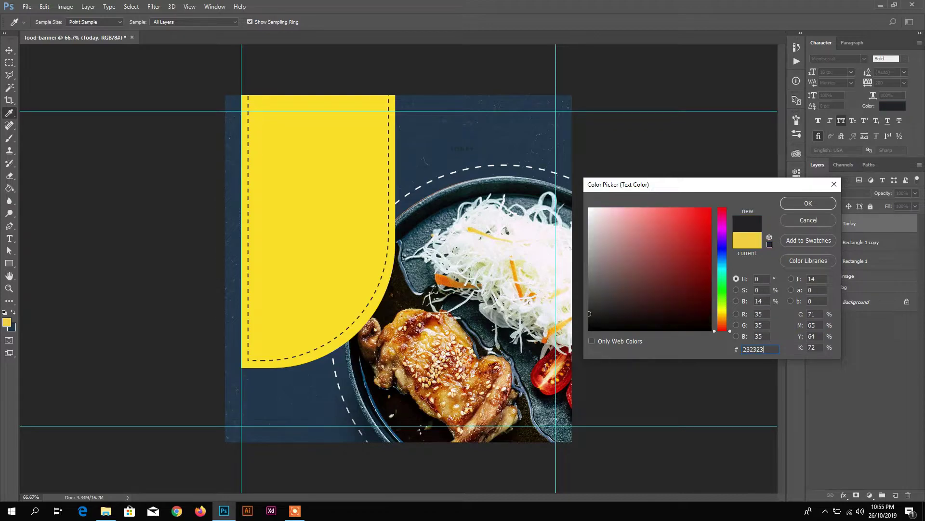
{"action": "key", "text": "Return"}
Move the TODAY text onto the yellow shape and scale it up to about 56 px
{"action": "key", "text": "v"}
{"action": "left_click_drag", "start_coordinate": [493, 148], "coordinate": [307, 184]}
{"action": "key", "text": "ctrl+t"}
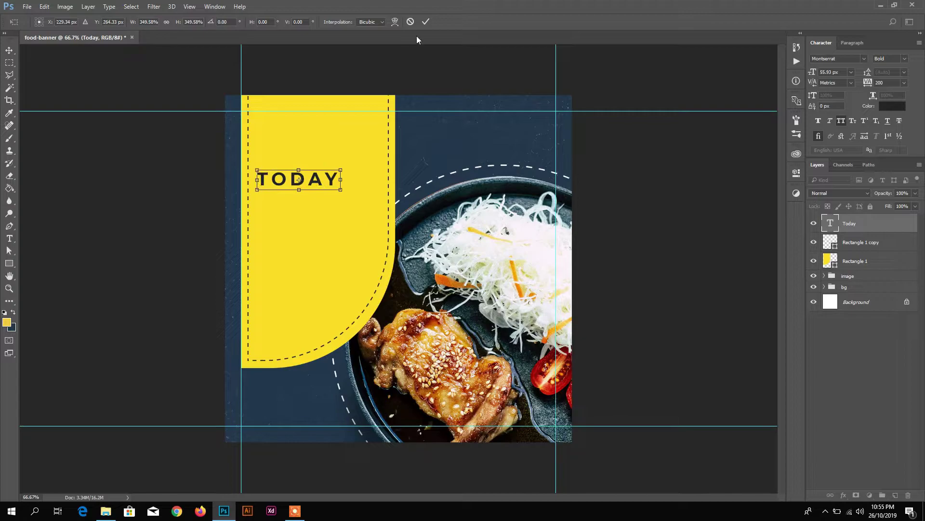
{"action": "left_click", "coordinate": [427, 21]}
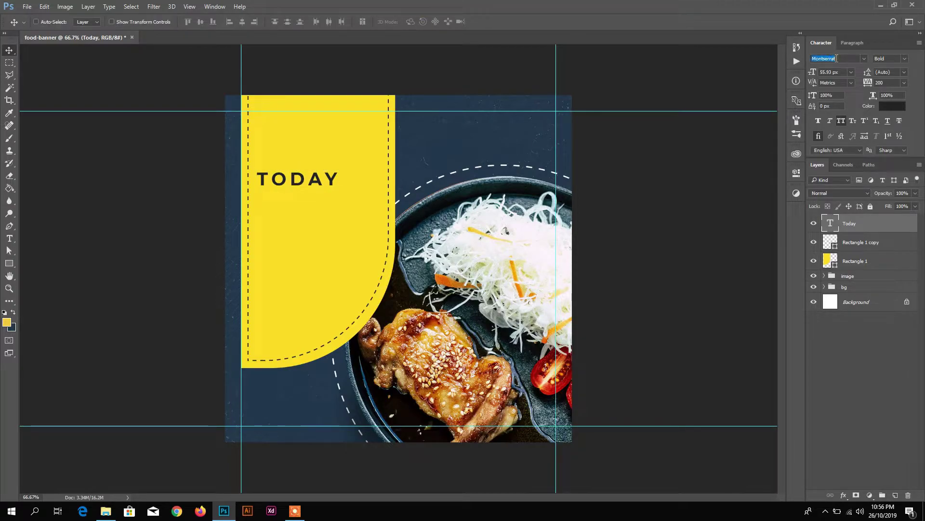
Change the TODAY text's font to MASTERPLAN and set its tracking to 0
{"action": "type", "text": "mast"}
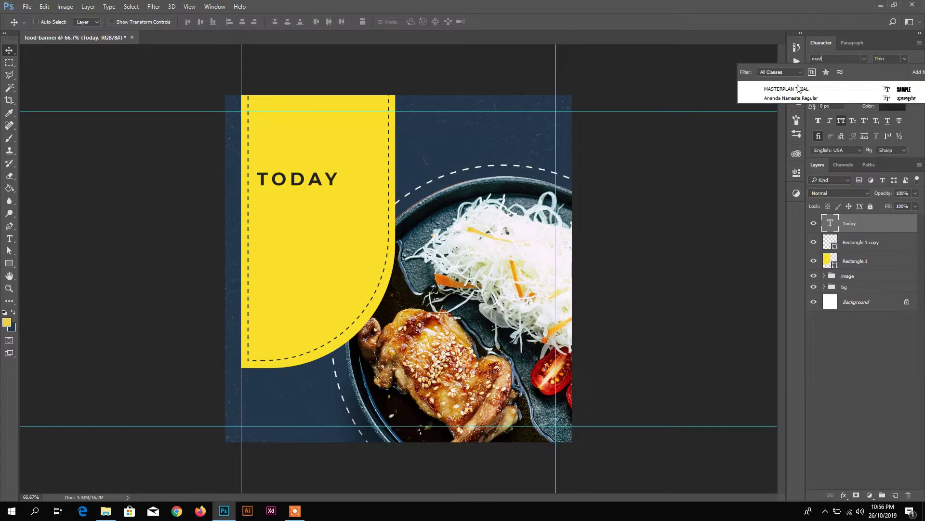
{"action": "left_click", "coordinate": [799, 88]}
{"action": "left_click", "coordinate": [904, 83]}
{"action": "left_click", "coordinate": [891, 159]}
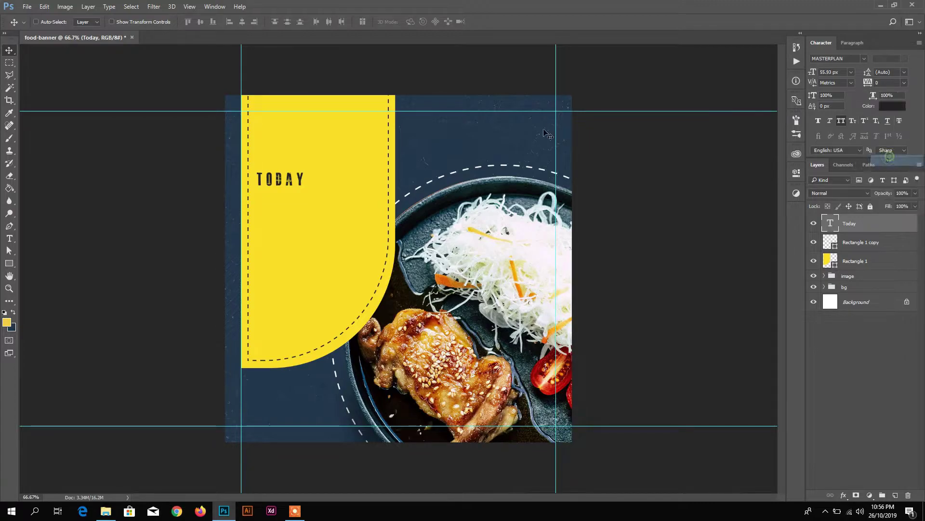
Enlarge the TODAY text to a font size of 124 px and place it in the upper part of the yellow shape
{"action": "key", "text": "ctrl+t"}
{"action": "left_click_drag", "start_coordinate": [291, 188], "coordinate": [324, 172]}
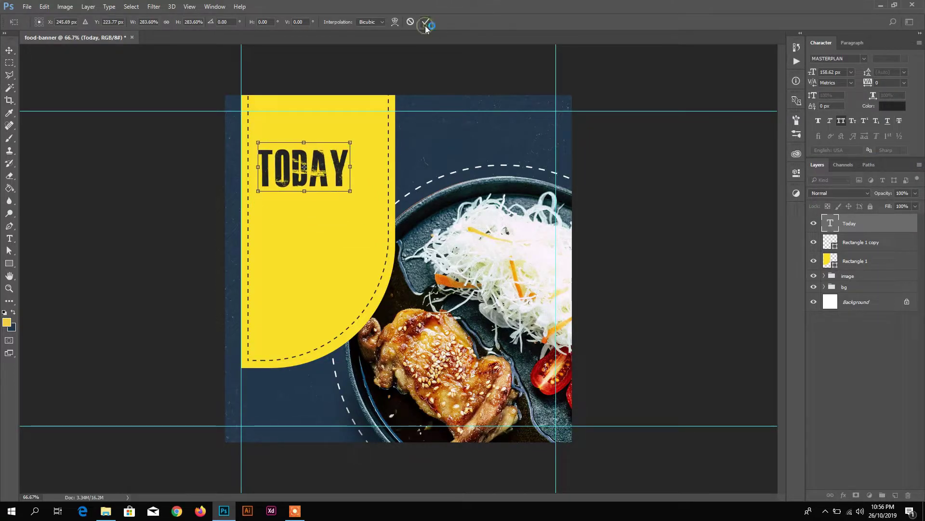
{"action": "left_click", "coordinate": [425, 22]}
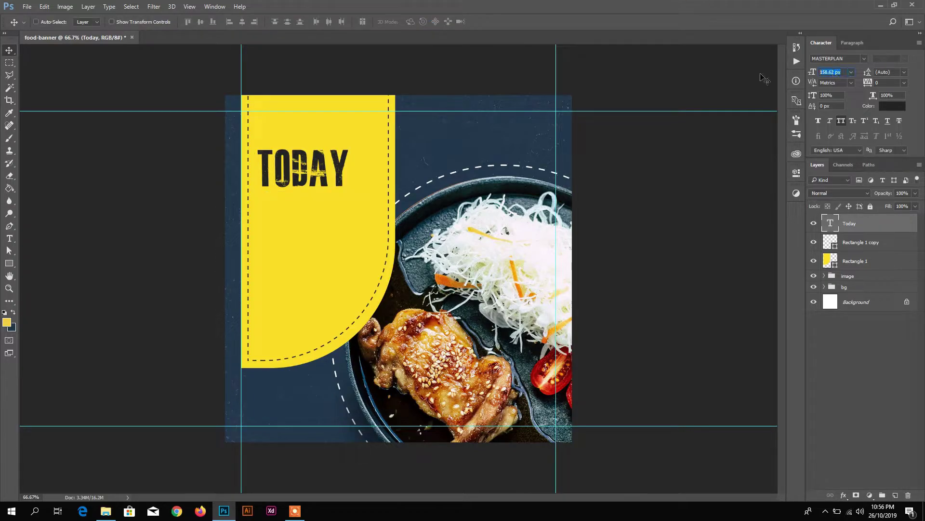
{"action": "type", "text": "124"}
{"action": "key", "text": "Return"}
{"action": "left_click_drag", "start_coordinate": [260, 167], "coordinate": [261, 154]}
Duplicate the TODAY text, place the copy directly beneath it, and change its wording to Best
{"action": "right_click", "coordinate": [876, 225]}
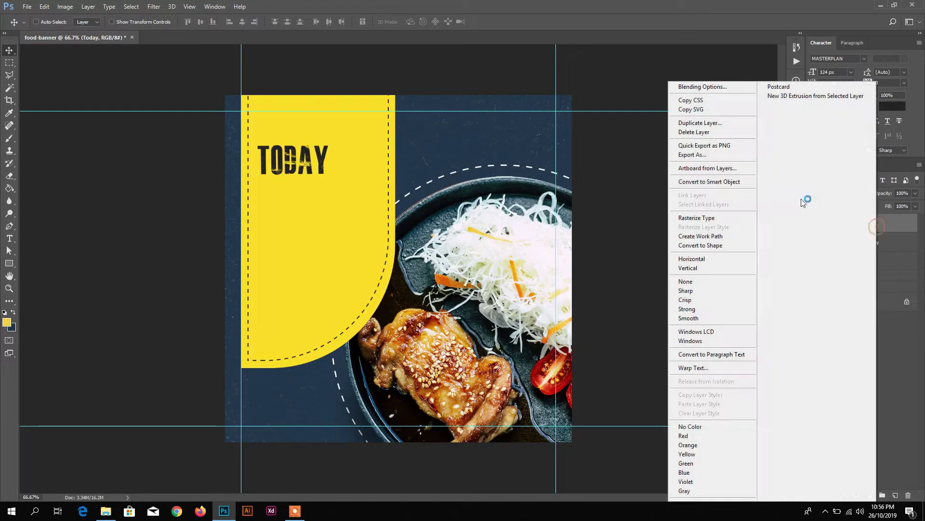
{"action": "left_click", "coordinate": [700, 122]}
{"action": "left_click_drag", "start_coordinate": [307, 162], "coordinate": [306, 196]}
{"action": "double_click", "coordinate": [304, 196]}
{"action": "key", "text": "ctrl+a"}
{"action": "type", "text": "Best"}
{"action": "left_click", "coordinate": [410, 22]}
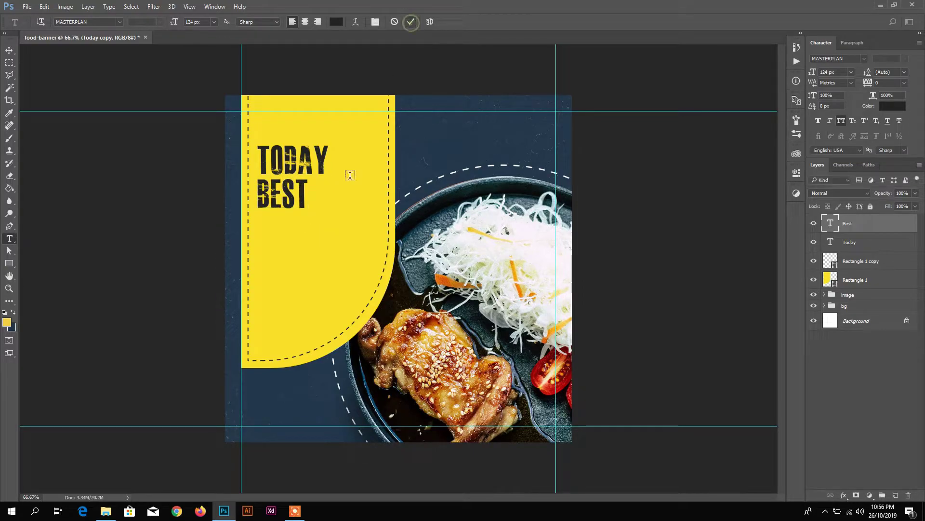
Scale and reposition the BEST text across the yellow shape below TODAY, and set its font size to 310 px
{"action": "key", "text": "ctrl+t"}
{"action": "left_click_drag", "start_coordinate": [309, 212], "coordinate": [342, 236]}
{"action": "left_click_drag", "start_coordinate": [294, 188], "coordinate": [329, 211]}
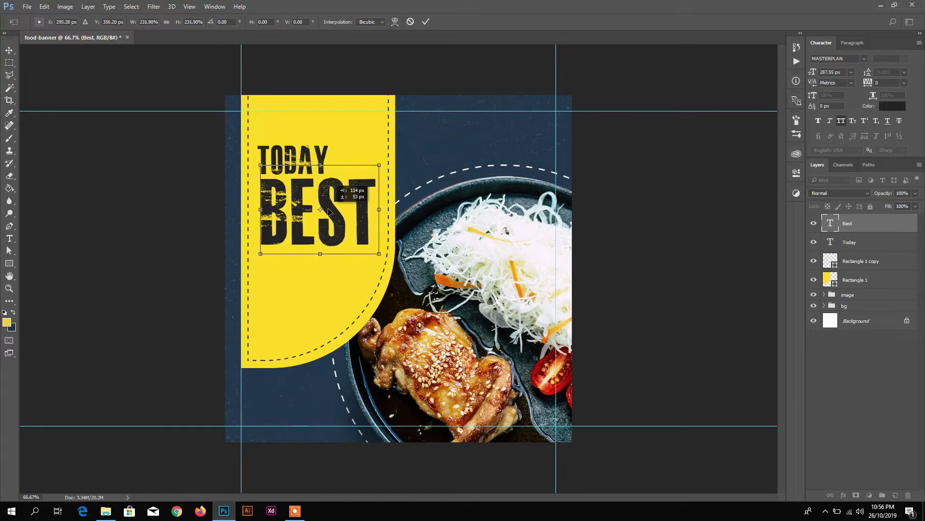
{"action": "left_click", "coordinate": [426, 22]}
{"action": "left_click_drag", "start_coordinate": [847, 73], "coordinate": [711, 64]}
{"action": "type", "text": "310"}
{"action": "key", "text": "Return"}
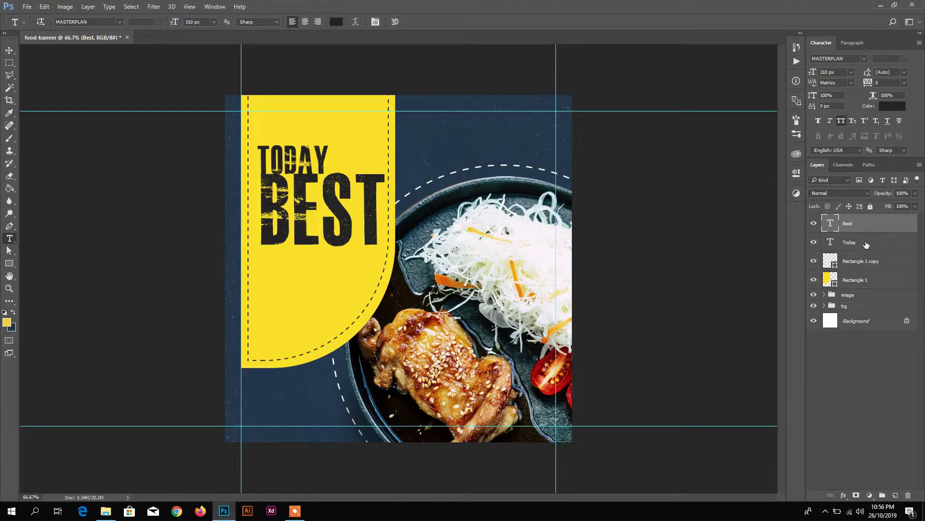
{"action": "left_click", "coordinate": [9, 50]}
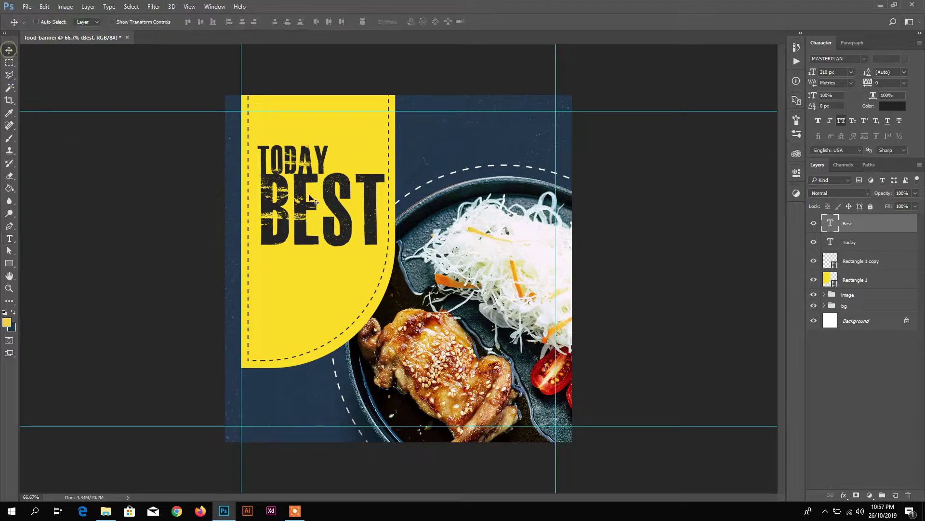
Move the BEST text slightly down, and shift TODAY and BEST together down and left within the yellow shape
{"action": "left_click_drag", "start_coordinate": [304, 200], "coordinate": [304, 204]}
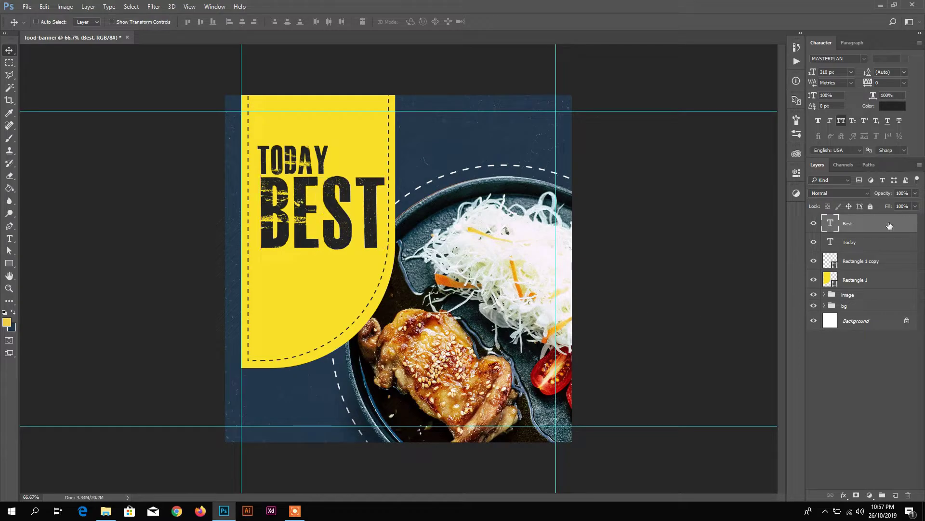
{"action": "left_click", "coordinate": [882, 243], "text": "shift"}
{"action": "left_click_drag", "start_coordinate": [313, 240], "coordinate": [301, 233]}
Duplicate the TODAY text, place the copy directly beneath BEST, and change its wording to Deal
{"action": "left_click", "coordinate": [867, 225]}
{"action": "right_click", "coordinate": [867, 226]}
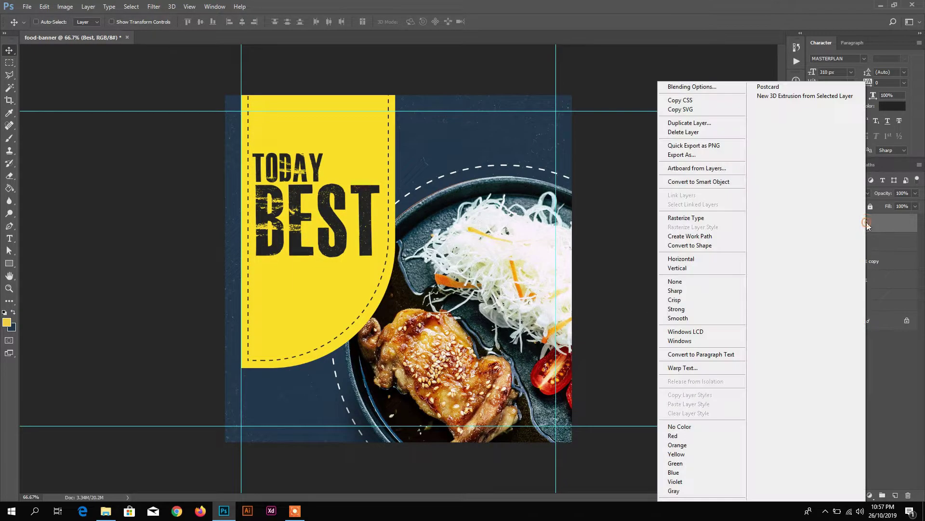
{"action": "left_click", "coordinate": [900, 242]}
{"action": "right_click", "coordinate": [909, 242]}
{"action": "left_click", "coordinate": [718, 122]}
{"action": "left_click", "coordinate": [537, 151]}
{"action": "left_click_drag", "start_coordinate": [283, 171], "coordinate": [283, 278]}
{"action": "key", "text": "t"}
{"action": "double_click", "coordinate": [284, 286]}
{"action": "type", "text": "DEAL"}
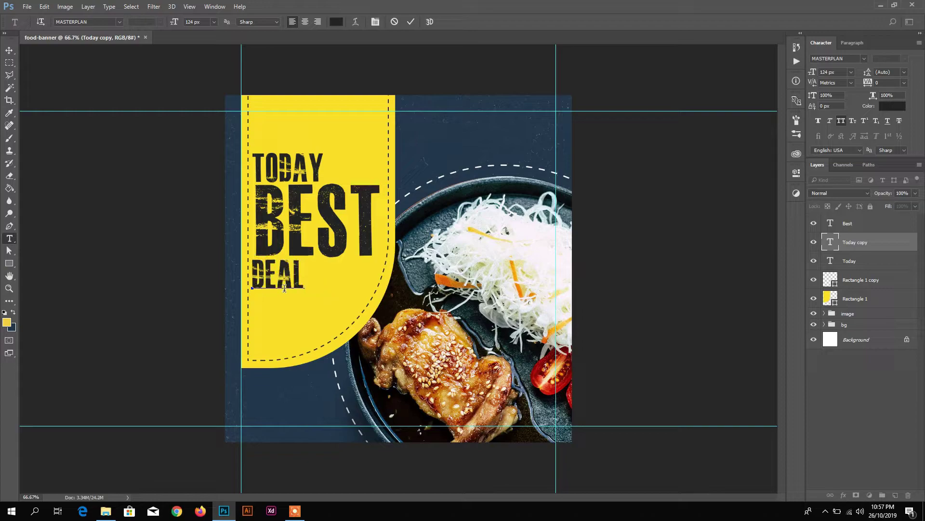
{"action": "left_click", "coordinate": [410, 22]}
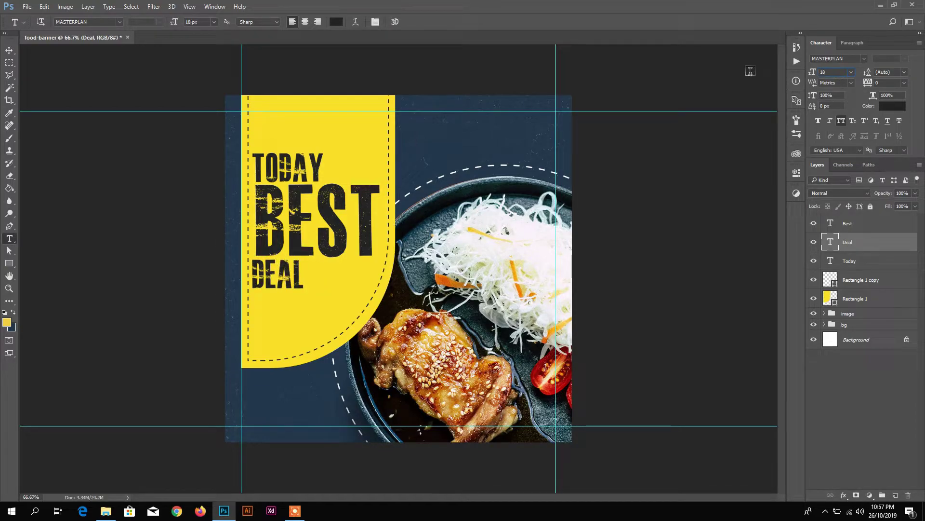
Set the DEAL text's font size to 180 px and align it under the BEST text
{"action": "type", "text": "180"}
{"action": "key", "text": "Return"}
{"action": "key", "text": "v"}
{"action": "left_click_drag", "start_coordinate": [294, 280], "coordinate": [298, 295]}
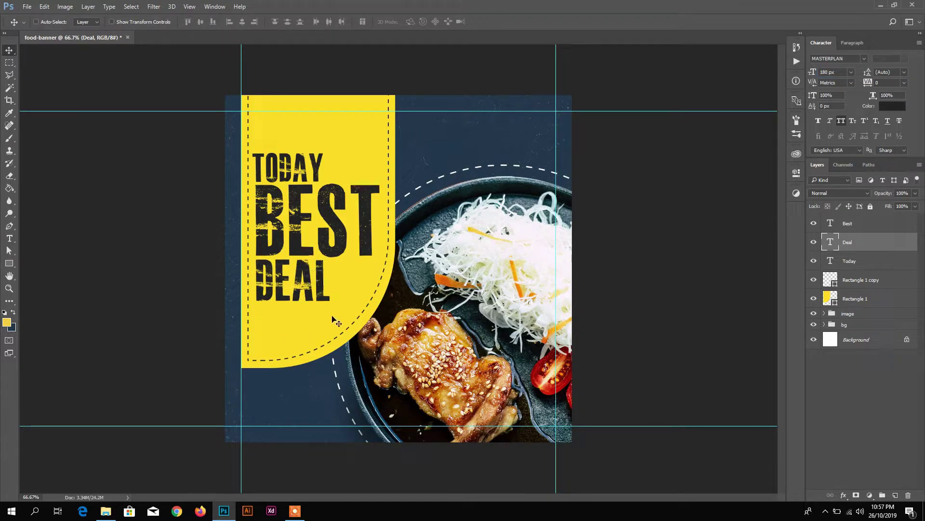
Select the Best layer and open the icon PSD file from the assets folder
{"action": "left_click", "coordinate": [889, 227]}
{"action": "left_click", "coordinate": [108, 509]}
{"action": "double_click", "coordinate": [389, 135]}
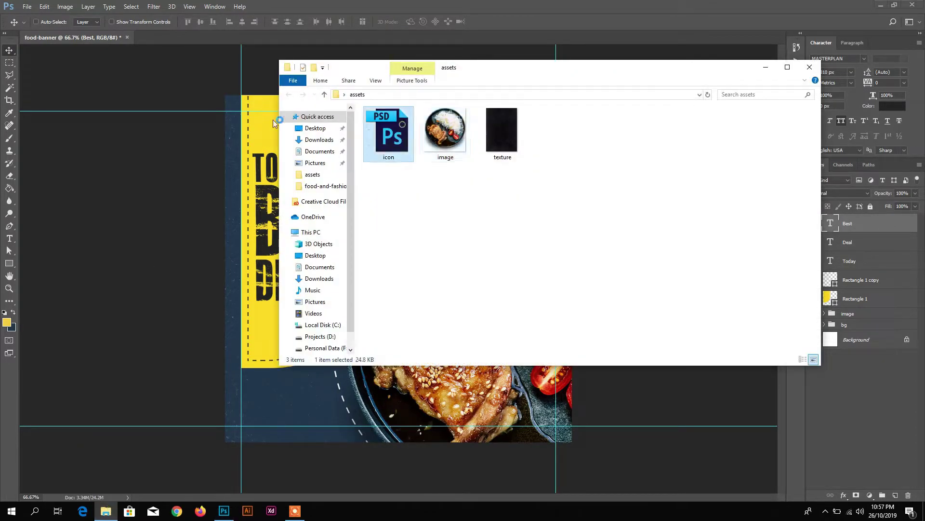
Duplicate the fork-and-knife icon layer into the food-banner document and place it above TODAY on the yellow shape
{"action": "left_click", "coordinate": [881, 224]}
{"action": "left_click", "coordinate": [570, 65]}
{"action": "right_click", "coordinate": [873, 224]}
{"action": "left_click", "coordinate": [767, 104]}
{"action": "left_click", "coordinate": [462, 192]}
{"action": "left_click", "coordinate": [430, 209]}
{"action": "left_click", "coordinate": [543, 154]}
{"action": "left_click", "coordinate": [215, 37]}
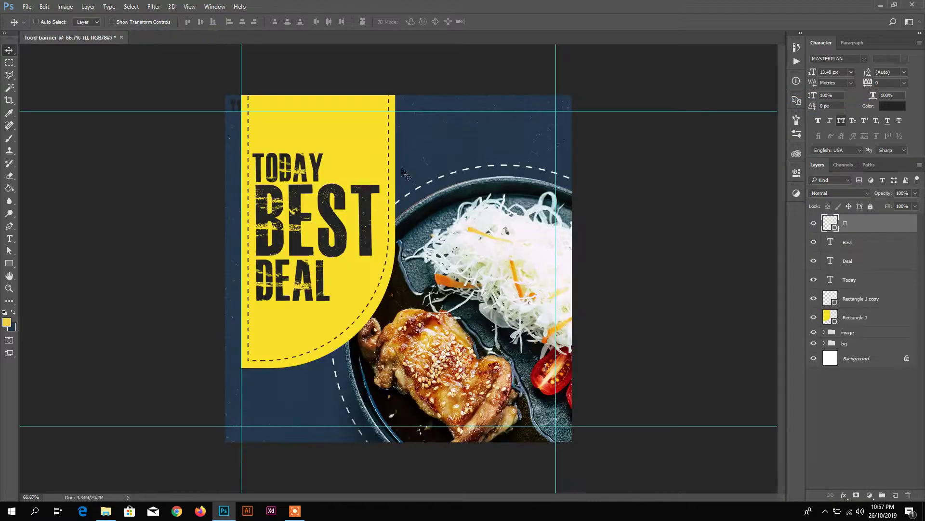
{"action": "left_click_drag", "start_coordinate": [237, 108], "coordinate": [260, 129]}
Add the text LOGO and scale it to a 56.61 px font size beside the fork-and-knife icon
{"action": "key", "text": "t"}
{"action": "left_click", "coordinate": [300, 130]}
{"action": "type", "text": "Your"}
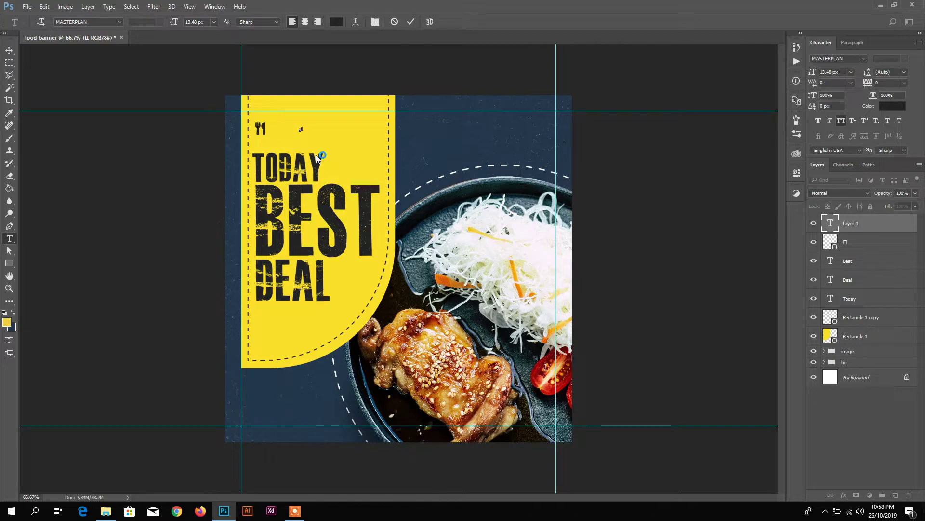
{"action": "left_click", "coordinate": [411, 22]}
{"action": "key", "text": "ctrl+t"}
{"action": "left_click_drag", "start_coordinate": [298, 129], "coordinate": [274, 131]}
{"action": "left_click", "coordinate": [426, 22]}
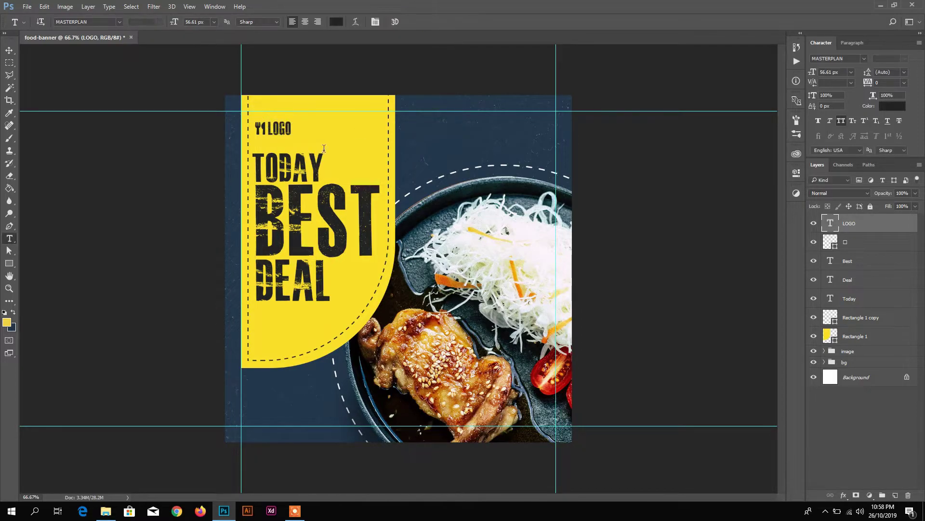
Group the text, icon and yellow rectangle layers and name the group text
{"action": "key", "text": "u"}
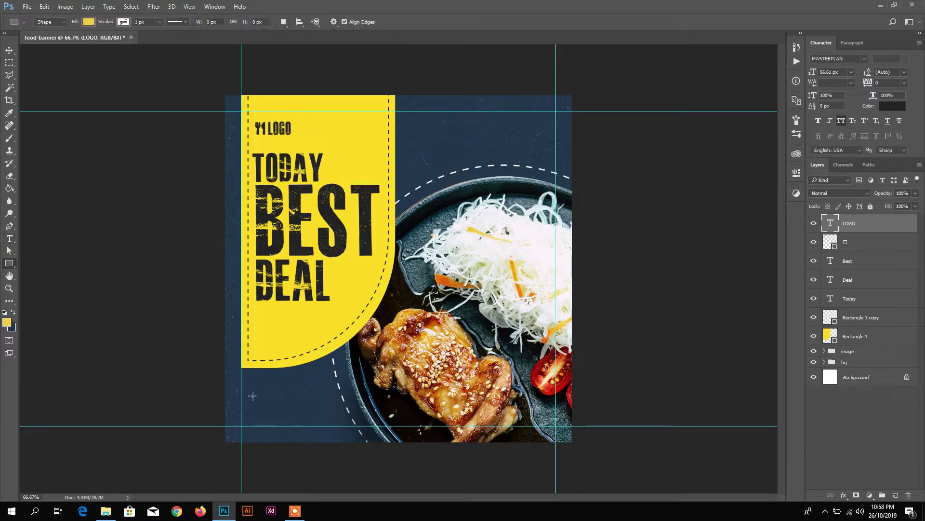
{"action": "left_click", "coordinate": [863, 343], "text": "shift"}
{"action": "key", "text": "ctrl+g"}
{"action": "double_click", "coordinate": [849, 220]}
{"action": "type", "text": "text"}
{"action": "key", "text": "Return"}
{"action": "key", "text": "v"}
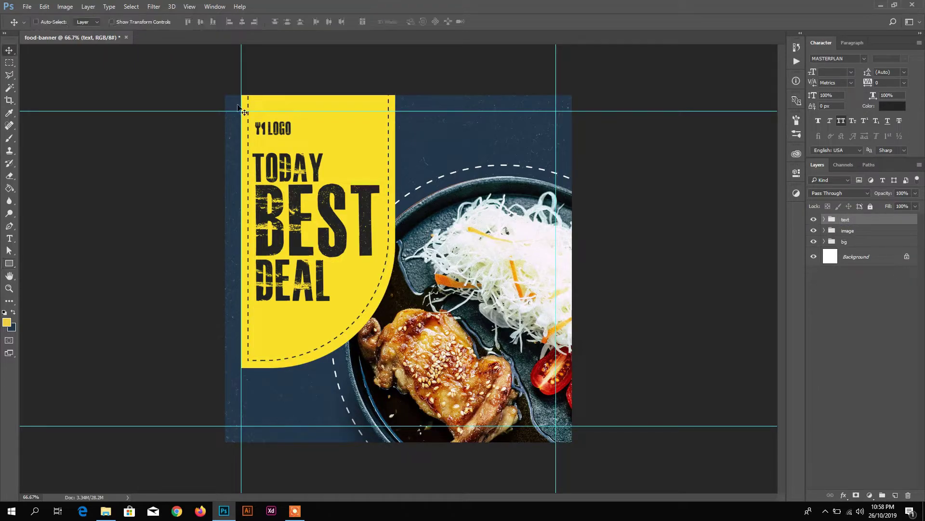
Change the LOGO text's font to Montserrat Bold
{"action": "left_click", "coordinate": [274, 127]}
{"action": "left_click", "coordinate": [836, 58]}
{"action": "type", "text": "mont"}
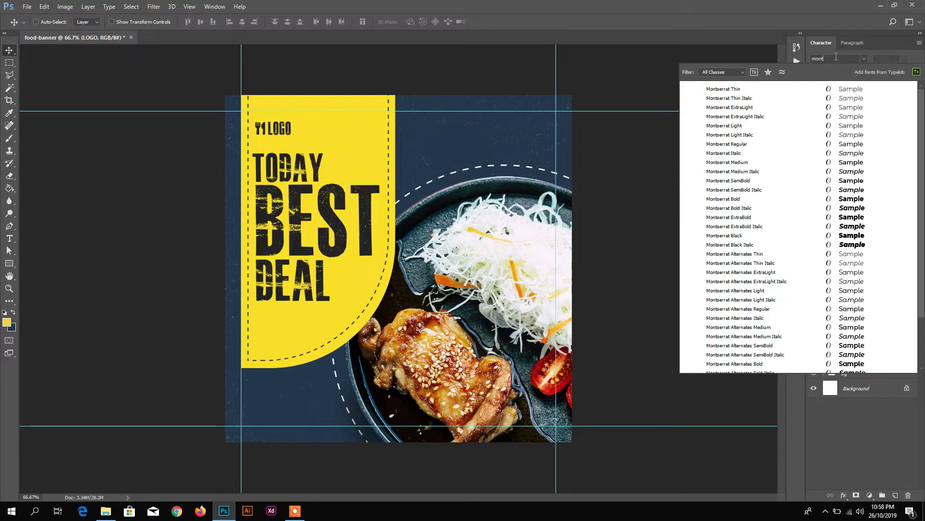
{"action": "left_click", "coordinate": [723, 199]}
Resize the LOGO text to a 30.58 px font size and align it beside the icon
{"action": "type", "text": "18"}
{"action": "key", "text": "Return"}
{"action": "key", "text": "Up"}
{"action": "key", "text": "Up"}
{"action": "key", "text": "ctrl+t"}
{"action": "mouse_move", "coordinate": [291, 127]}
{"action": "left_mouse_down"}
{"action": "mouse_move", "coordinate": [331, 103]}
{"action": "mouse_move", "coordinate": [278, 131]}
{"action": "left_mouse_up"}
{"action": "left_click", "coordinate": [425, 22]}
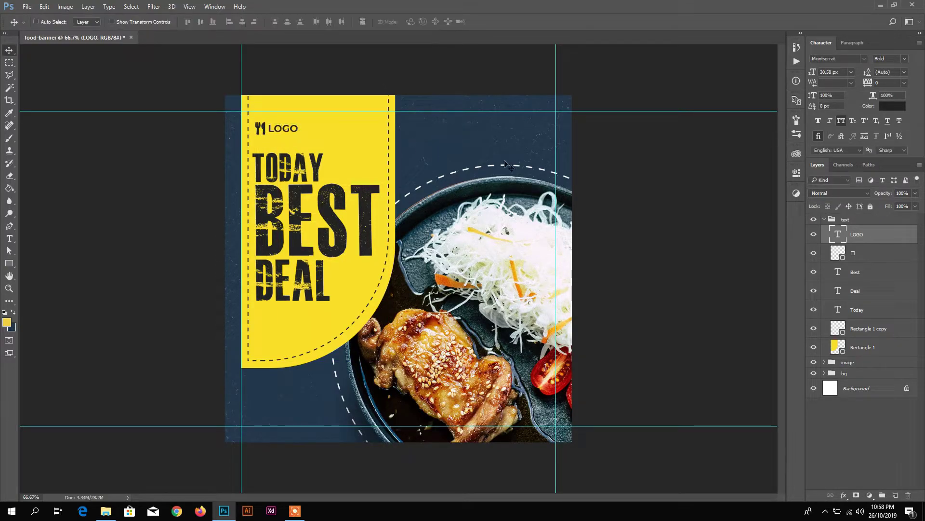
Draw a rectangle about 172 × 52 px below the yellow panel and match its fill to the panel's yellow
{"action": "left_click", "coordinate": [9, 263]}
{"action": "left_click", "coordinate": [824, 220]}
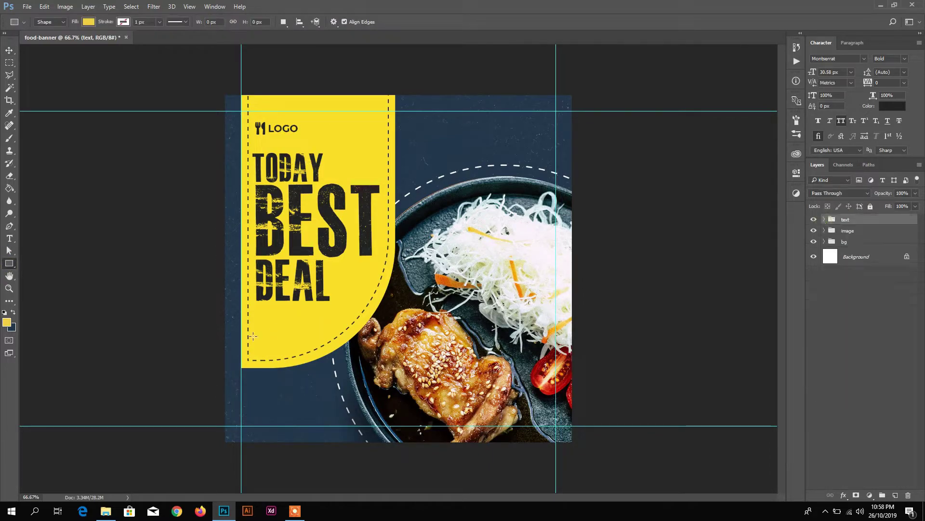
{"action": "left_click_drag", "start_coordinate": [243, 384], "coordinate": [298, 399]}
{"action": "left_click", "coordinate": [769, 169]}
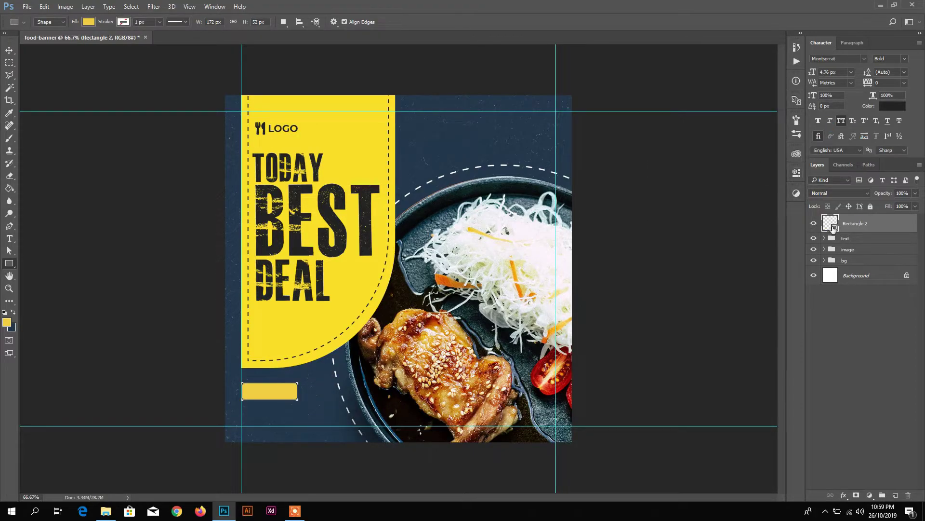
{"action": "double_click", "coordinate": [832, 227]}
{"action": "left_click", "coordinate": [810, 205]}
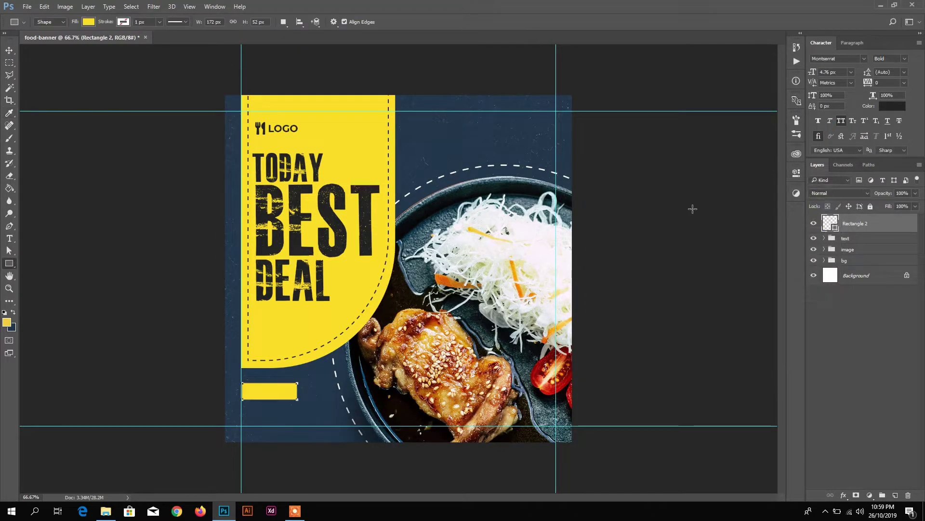
Add the text Order Now below the small yellow rectangle
{"action": "key", "text": "t"}
{"action": "left_click", "coordinate": [263, 414]}
{"action": "type", "text": "order n"}
{"action": "left_click", "coordinate": [411, 22]}
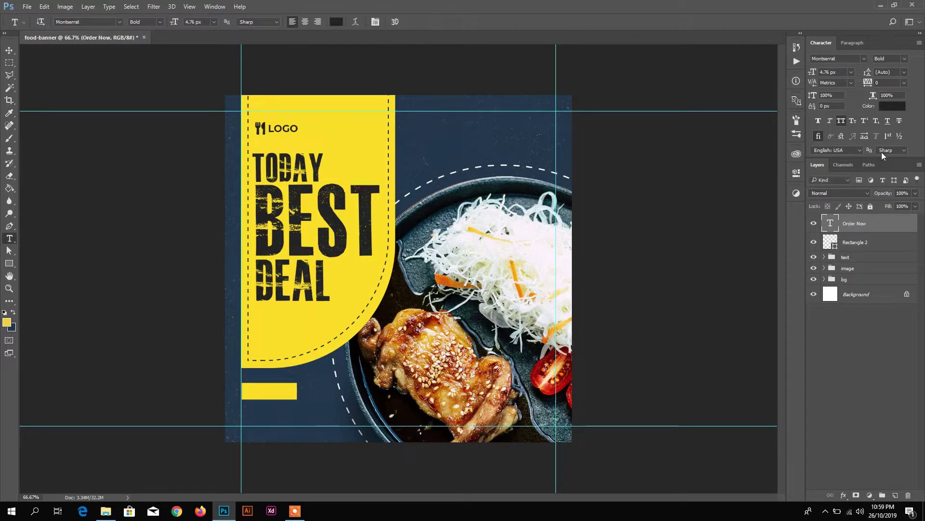
Set the Order Now text's font size to 16 px and center it on the small yellow rectangle
{"action": "double_click", "coordinate": [839, 73]}
{"action": "type", "text": "16"}
{"action": "key", "text": "Return"}
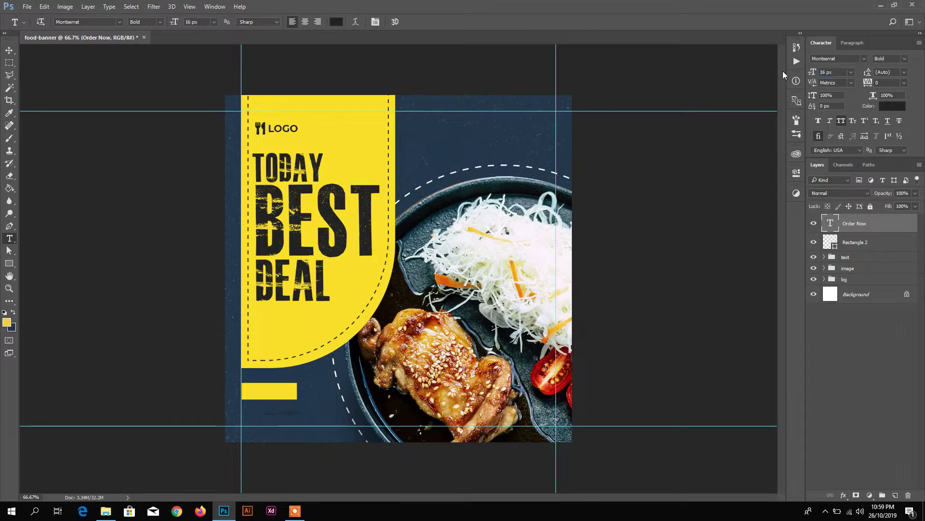
{"action": "key", "text": "v"}
{"action": "left_click_drag", "start_coordinate": [293, 416], "coordinate": [277, 393]}
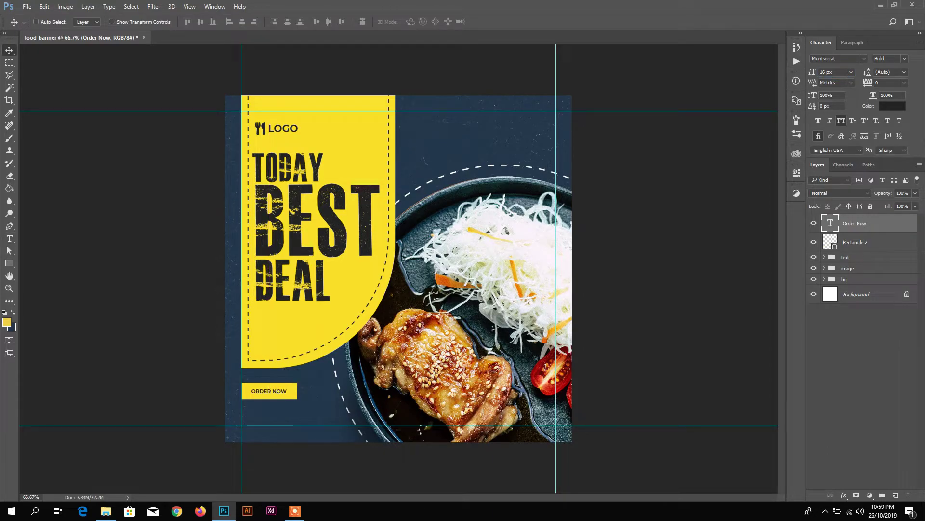
Group the Order Now text with its rectangle and name the group button
{"action": "left_click", "coordinate": [865, 241], "text": "shift"}
{"action": "key", "text": "ctrl+g"}
{"action": "double_click", "coordinate": [848, 219]}
{"action": "type", "text": "button"}
{"action": "key", "text": "Return"}
Duplicate the Order Now text, take the copy out of the button group, and place it below the button
{"action": "left_click", "coordinate": [824, 220]}
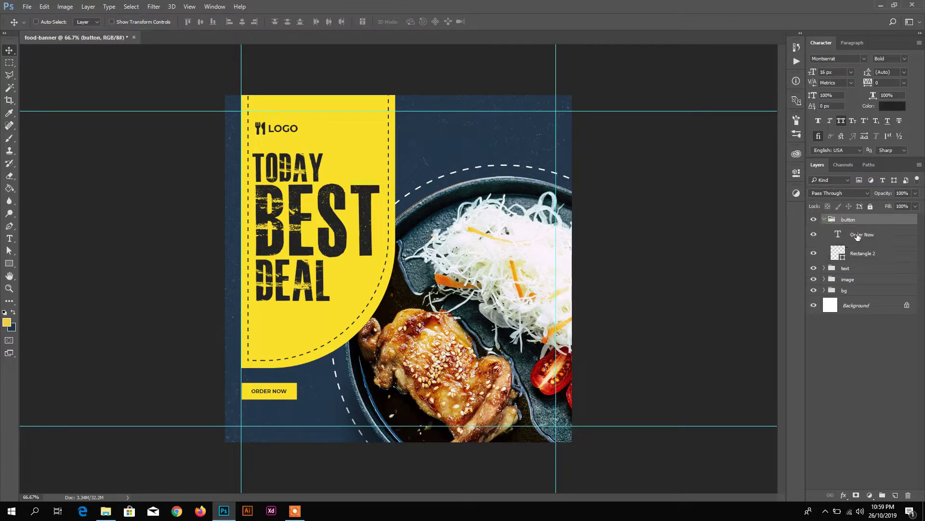
{"action": "right_click", "coordinate": [857, 235]}
{"action": "left_click", "coordinate": [683, 128]}
{"action": "left_click", "coordinate": [545, 155]}
{"action": "left_click_drag", "start_coordinate": [868, 236], "coordinate": [861, 217]}
{"action": "left_click_drag", "start_coordinate": [278, 394], "coordinate": [269, 417]}
{"action": "left_click", "coordinate": [891, 109]}
{"action": "left_click_drag", "start_coordinate": [601, 220], "coordinate": [584, 203]}
{"action": "left_click", "coordinate": [815, 204]}
{"action": "key", "text": "t"}
{"action": "triple_click", "coordinate": [252, 414]}
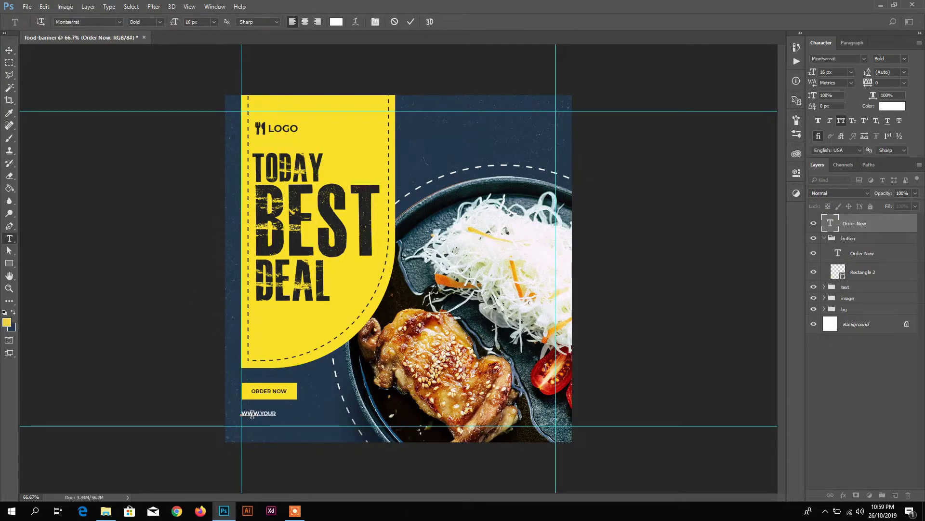
{"action": "type", "text": "WWW.YOURWEBSITE"}
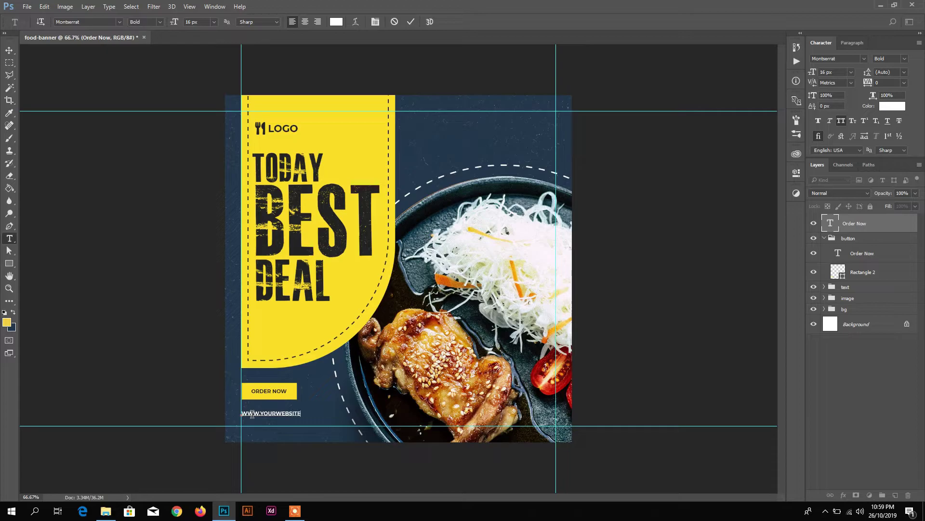
{"action": "left_click", "coordinate": [411, 23]}
Set the website text's tracking to 200 and its font style to SemiBold
{"action": "left_click", "coordinate": [904, 82]}
{"action": "left_click", "coordinate": [887, 241]}
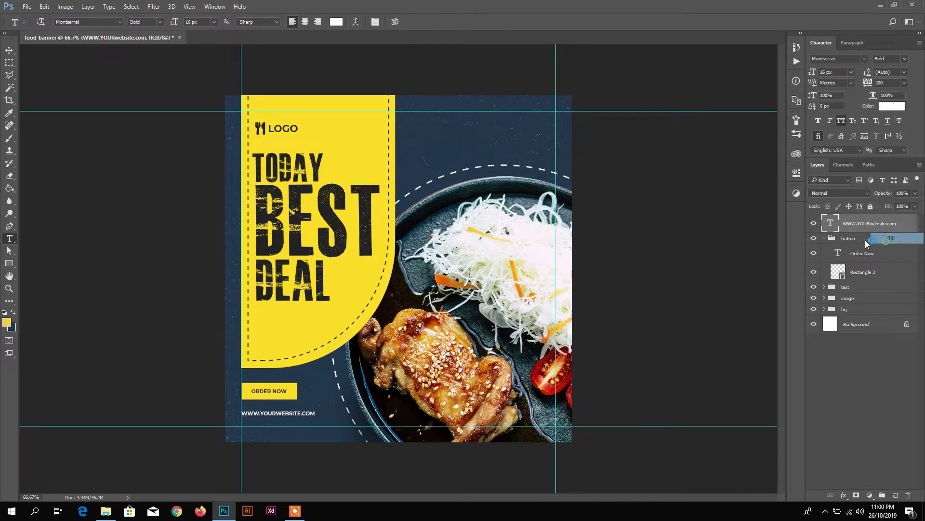
{"action": "left_click", "coordinate": [905, 59]}
{"action": "left_click", "coordinate": [873, 131]}
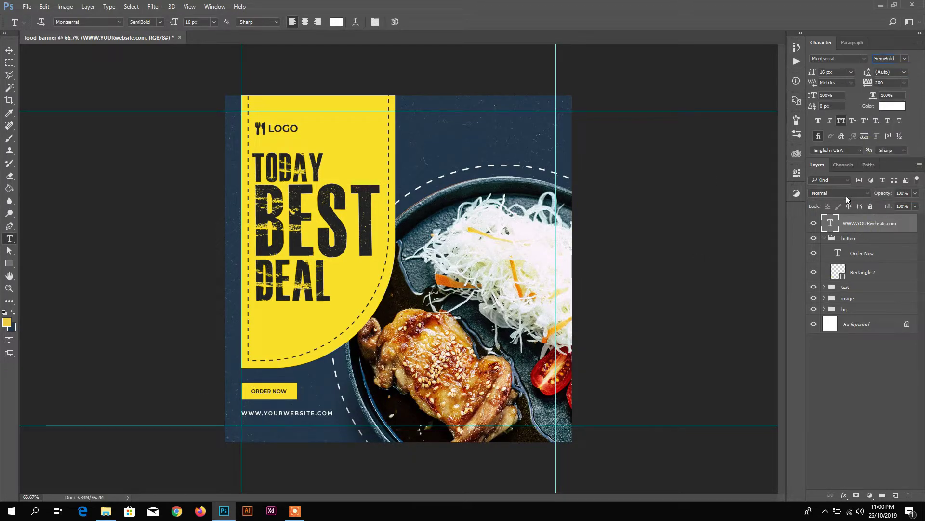
Move the button group slightly down, closer to the website text
{"action": "left_click", "coordinate": [848, 240]}
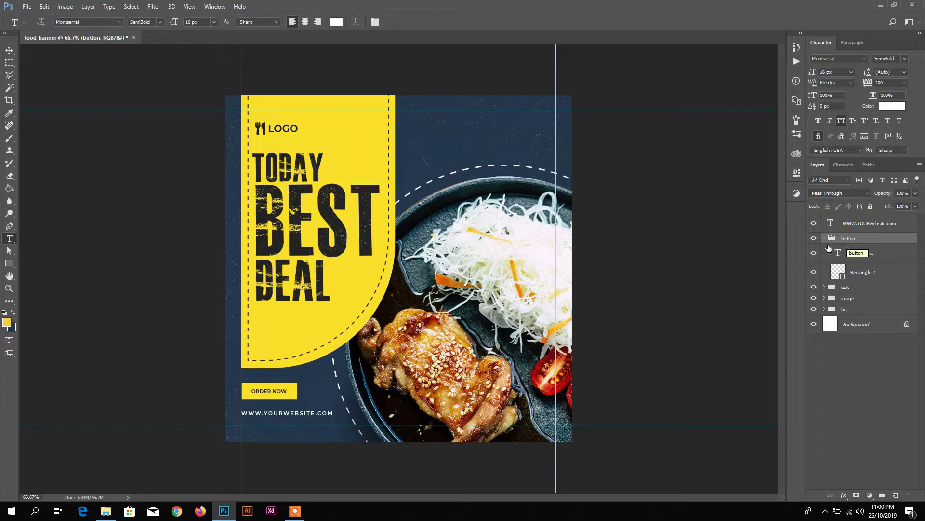
{"action": "key", "text": "v"}
{"action": "left_click_drag", "start_coordinate": [267, 393], "coordinate": [267, 398]}
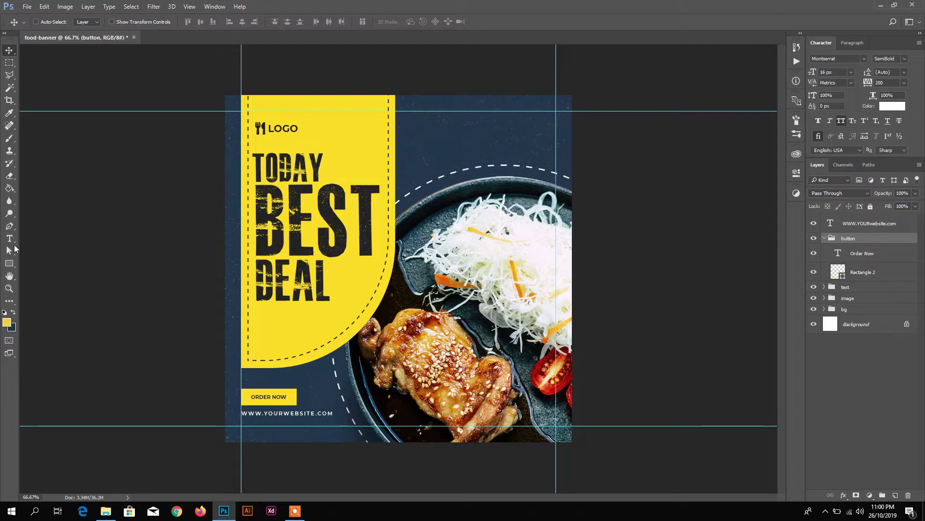
Draw a rectangle over the yellow panel's lower right curve and set its size to 285 × 286 px
{"action": "left_click", "coordinate": [9, 263]}
{"action": "left_click_drag", "start_coordinate": [319, 308], "coordinate": [391, 372]}
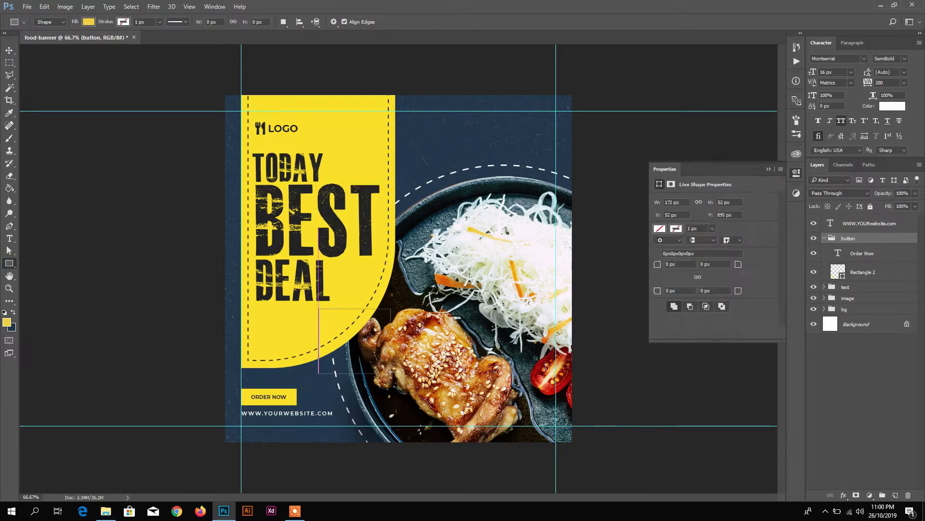
{"action": "left_click", "coordinate": [681, 201]}
{"action": "type", "text": "285"}
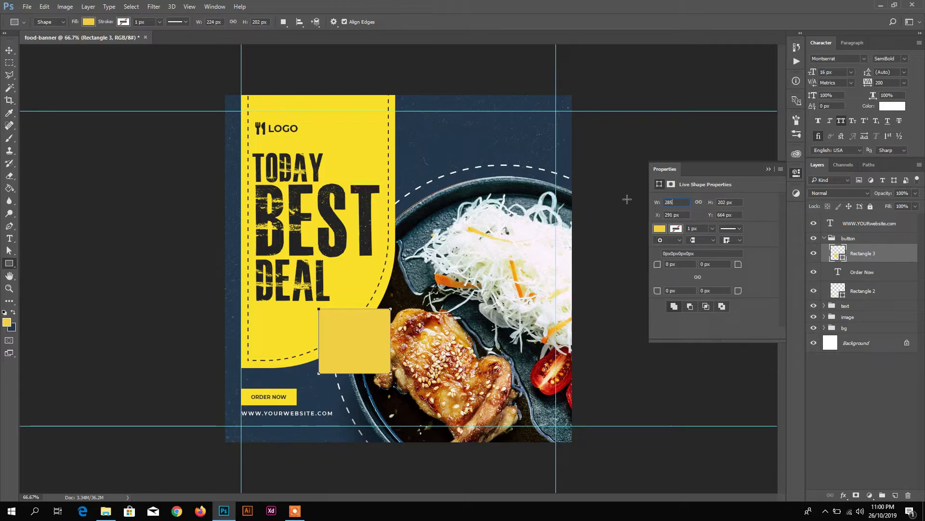
{"action": "key", "text": "Tab"}
{"action": "type", "text": "28"}
Change the new rectangle's fill color to red #e20232
{"action": "left_click", "coordinate": [660, 229]}
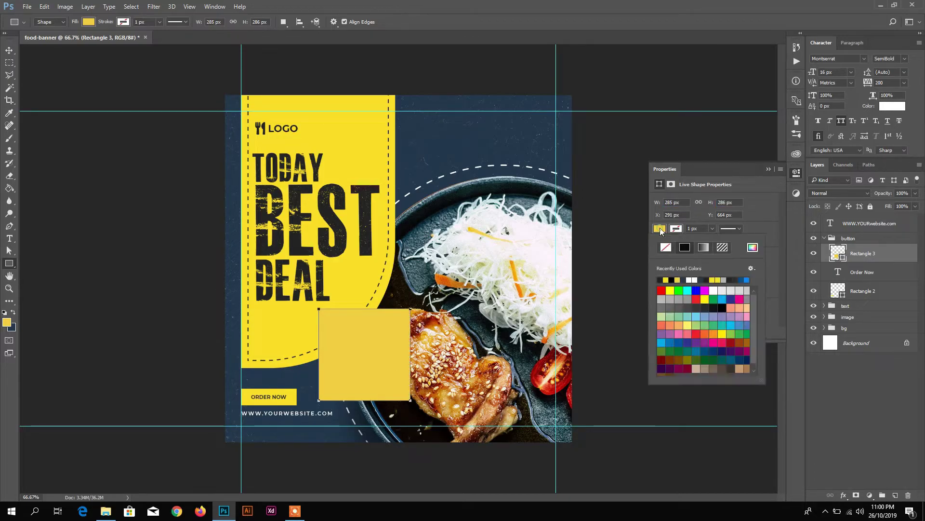
{"action": "left_click", "coordinate": [752, 247]}
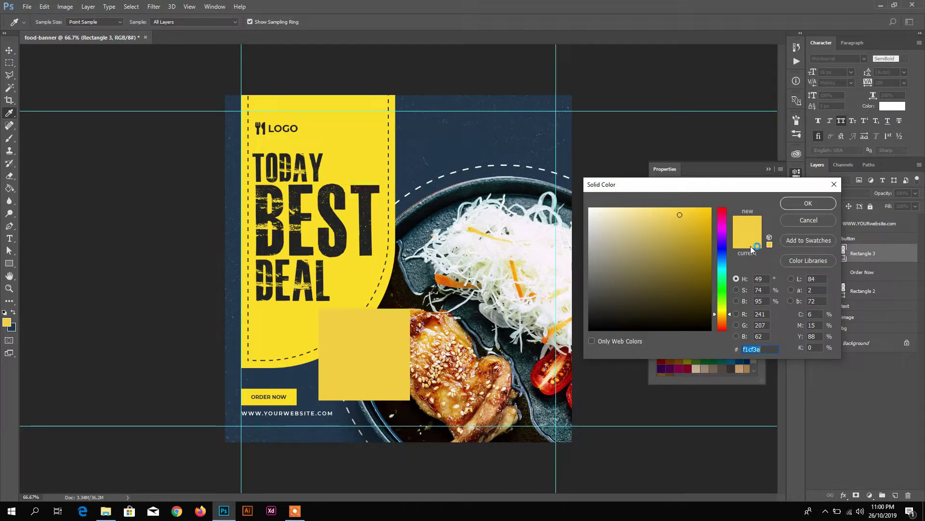
{"action": "type", "text": "e20232"}
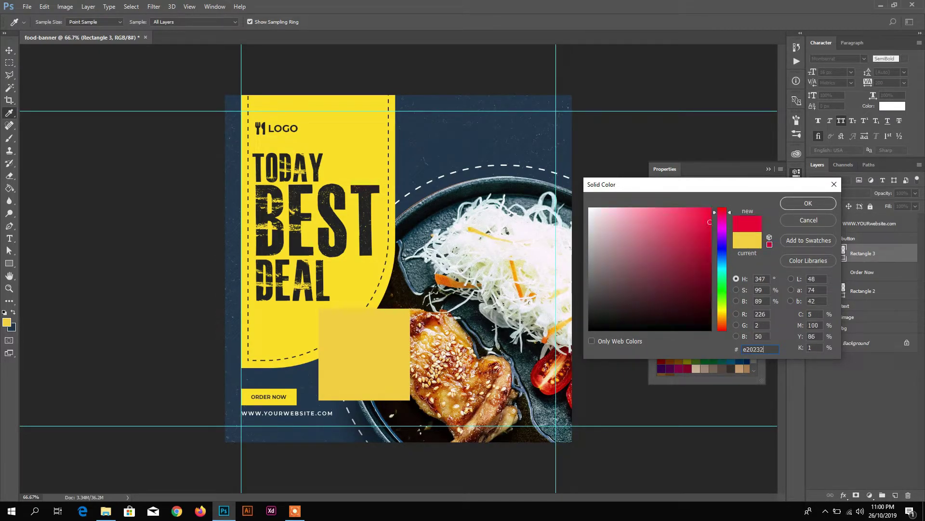
{"action": "left_click", "coordinate": [830, 202]}
Move the red rectangle to X 318 px, Y 591 px, and put its layer above the website text, outside the button group
{"action": "key", "text": "v"}
{"action": "left_click_drag", "start_coordinate": [353, 384], "coordinate": [362, 360]}
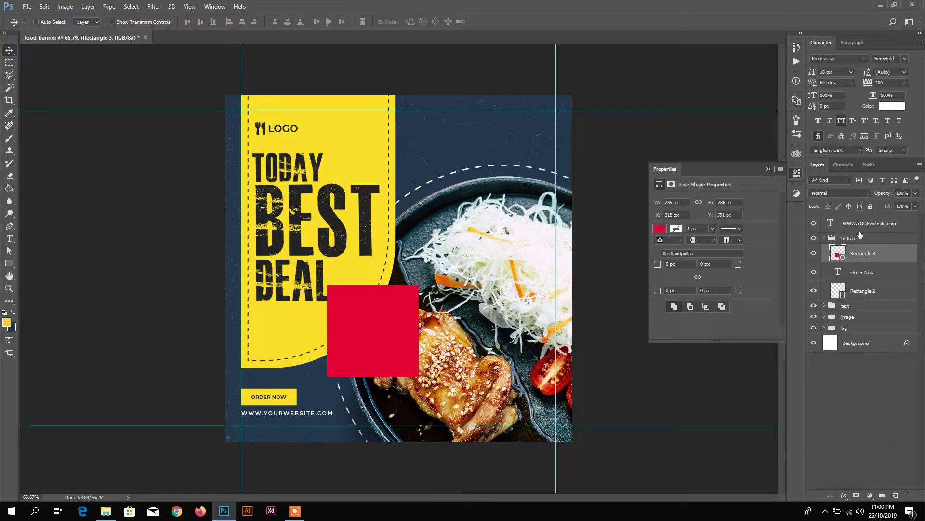
{"action": "left_click_drag", "start_coordinate": [865, 263], "coordinate": [876, 221]}
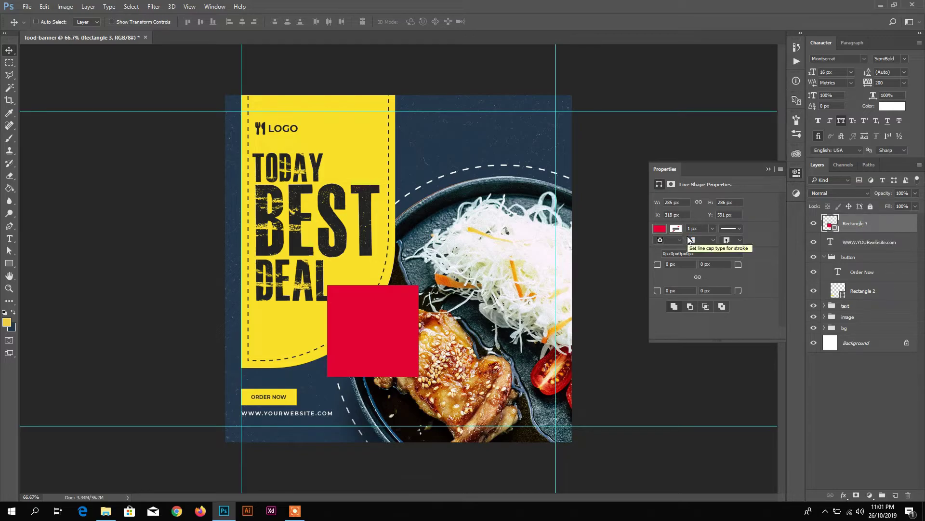
Set the red rectangle's corner radii to 19 px top-left, 14 px top-right, 152 px bottom-right and 48 px bottom-left
{"action": "left_click", "coordinate": [682, 263]}
{"action": "type", "text": "14"}
{"action": "key", "text": "Tab"}
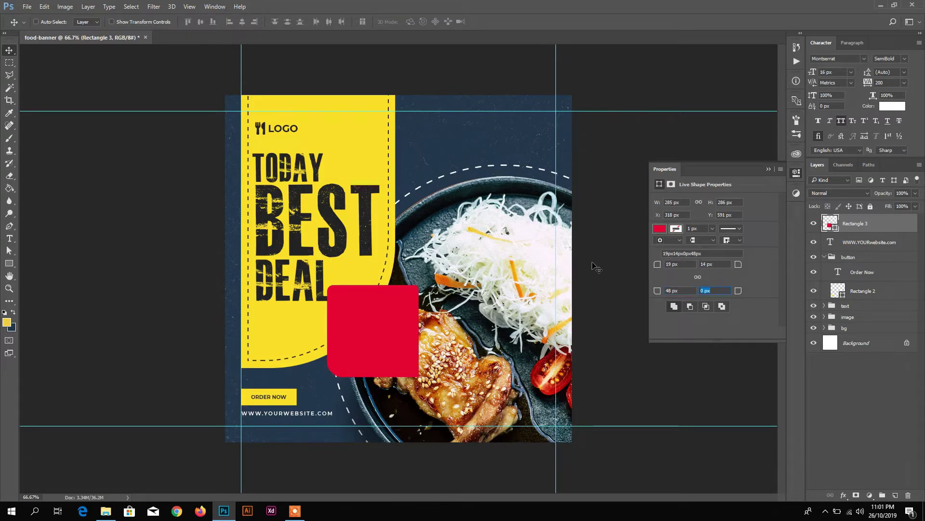
{"action": "key", "text": "Return"}
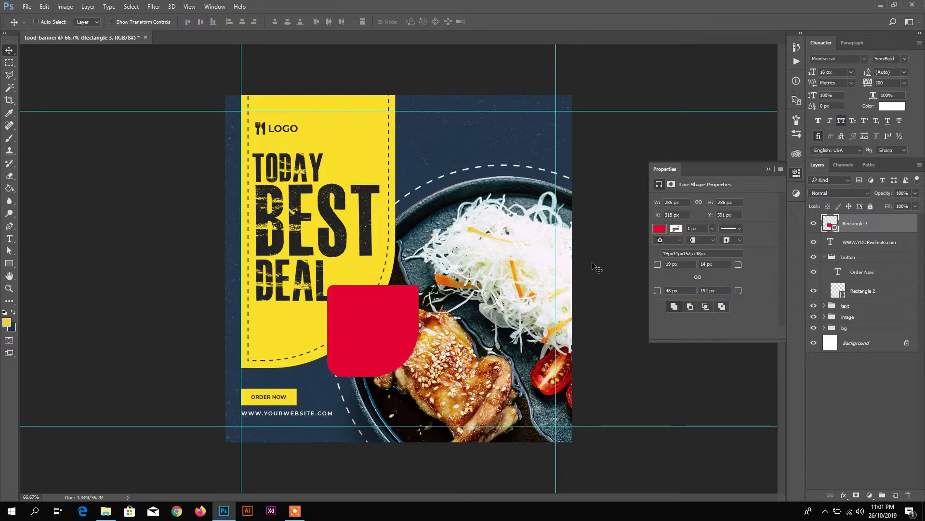
Duplicate the red rectangle layer and give the copy no fill and a white stroke
{"action": "right_click", "coordinate": [894, 228]}
{"action": "left_click", "coordinate": [826, 102]}
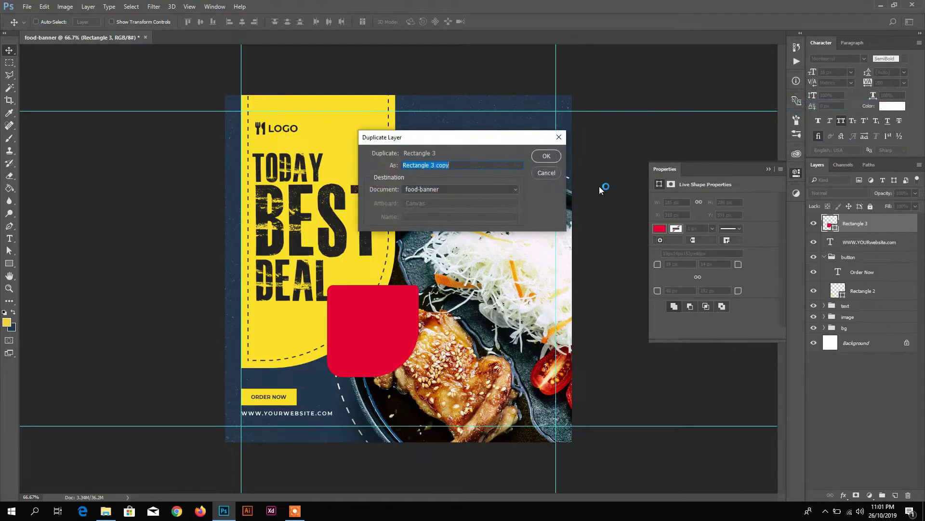
{"action": "left_click", "coordinate": [543, 157]}
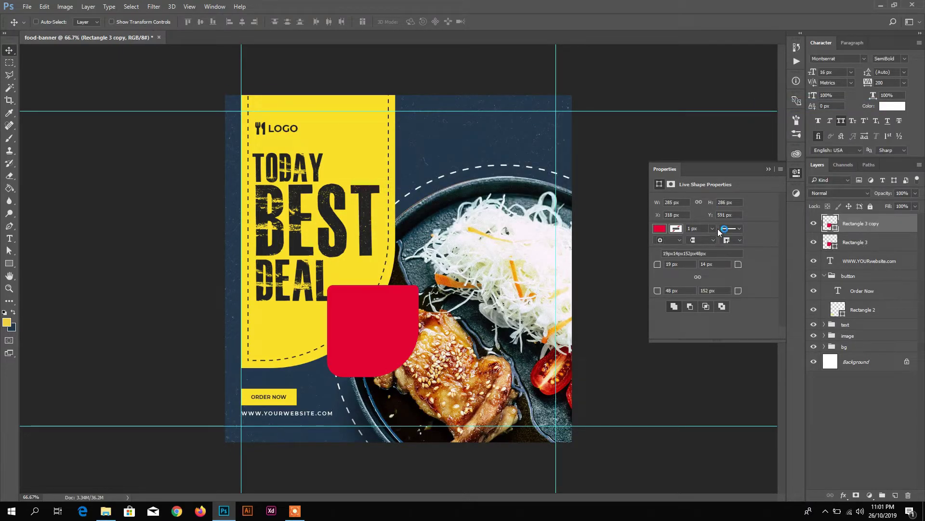
{"action": "left_click", "coordinate": [659, 228]}
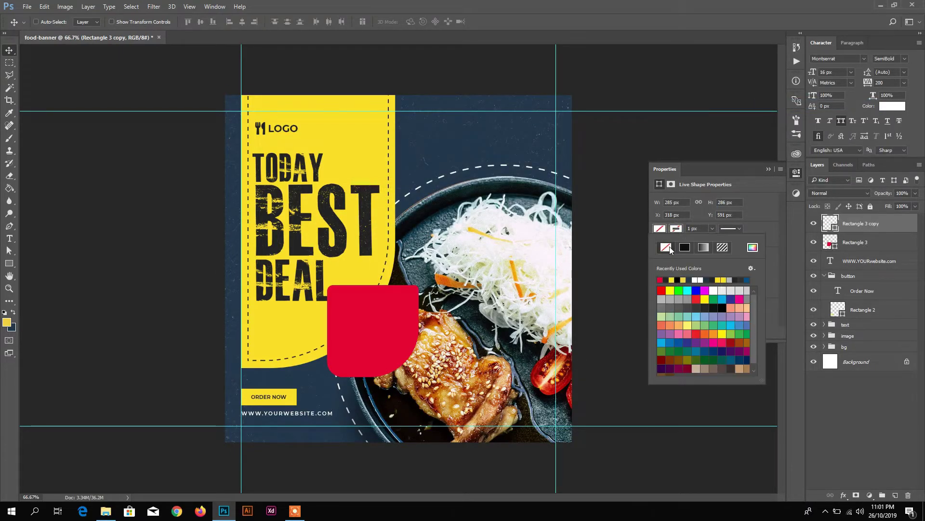
{"action": "left_click", "coordinate": [753, 248]}
{"action": "left_click_drag", "start_coordinate": [620, 230], "coordinate": [571, 182]}
{"action": "left_click", "coordinate": [786, 203]}
Set the white outline's stroke width to 3 px and offset it from the red rectangle to about X 341 px, Y 608 px
{"action": "left_click", "coordinate": [694, 229]}
{"action": "type", "text": "4"}
{"action": "key", "text": "Return"}
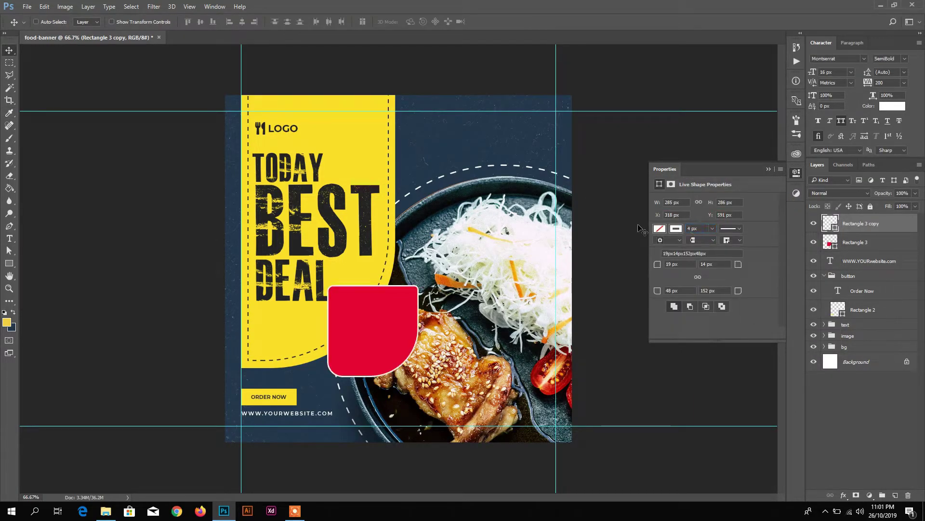
{"action": "left_click_drag", "start_coordinate": [704, 229], "coordinate": [619, 230]}
{"action": "type", "text": "3"}
{"action": "key", "text": "Return"}
{"action": "mouse_move", "coordinate": [365, 308]}
{"action": "left_mouse_down"}
{"action": "mouse_move", "coordinate": [374, 310]}
{"action": "mouse_move", "coordinate": [371, 301]}
{"action": "mouse_move", "coordinate": [373, 313]}
{"action": "left_mouse_up"}
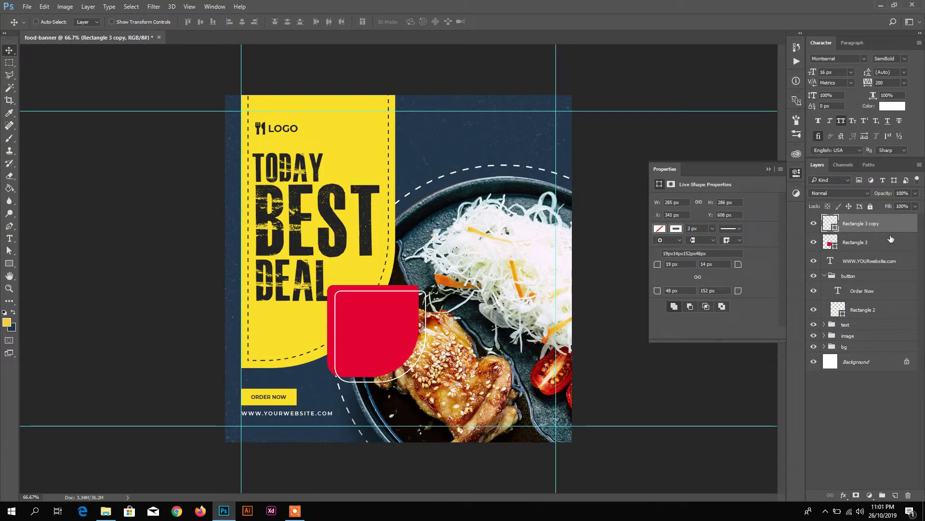
Add the white text "50%" and place it on the red badge
{"action": "key", "text": "t"}
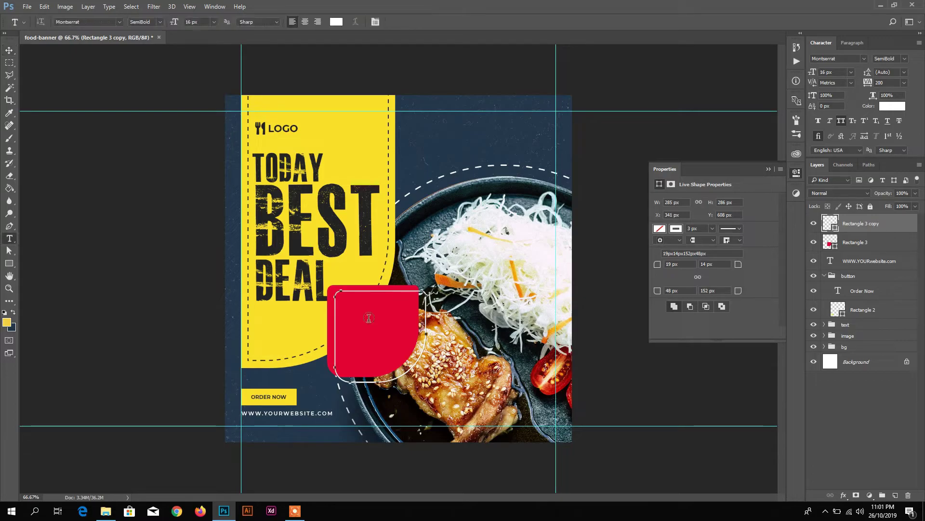
{"action": "left_click", "coordinate": [275, 326]}
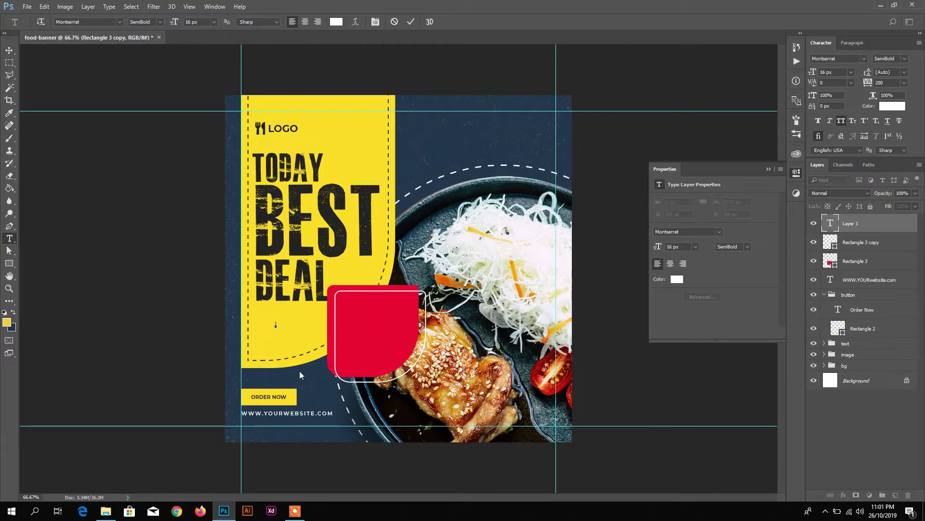
{"action": "type", "text": "50%"}
{"action": "left_click", "coordinate": [411, 22]}
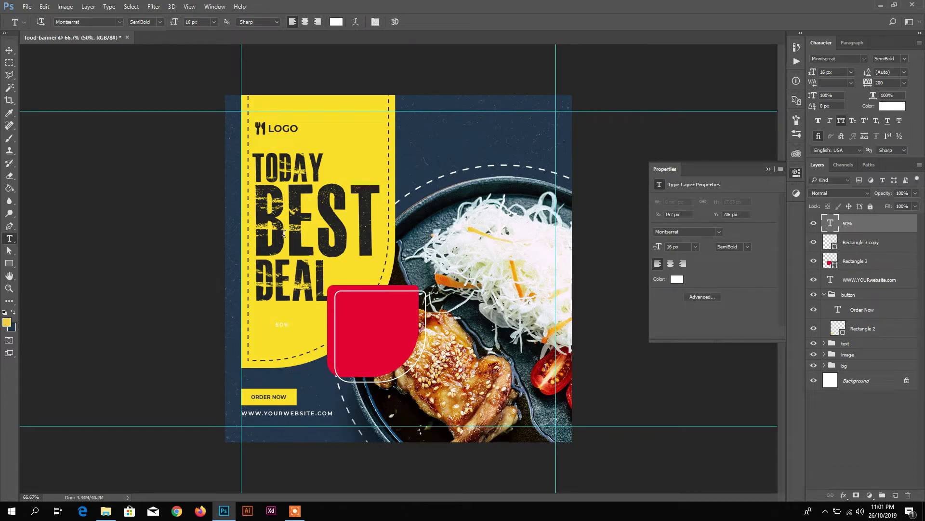
{"action": "key", "text": "v"}
{"action": "left_click_drag", "start_coordinate": [287, 322], "coordinate": [366, 314]}
Format the 50% text as ExtraBold, 94 px with tracking 0, and move it to about X 368 px, Y 639 px
{"action": "left_click", "coordinate": [889, 59]}
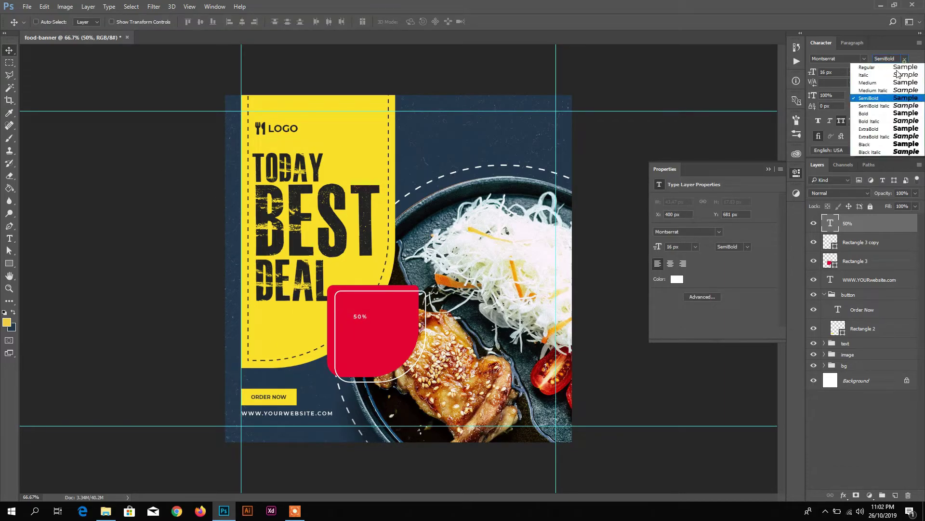
{"action": "left_click", "coordinate": [887, 183]}
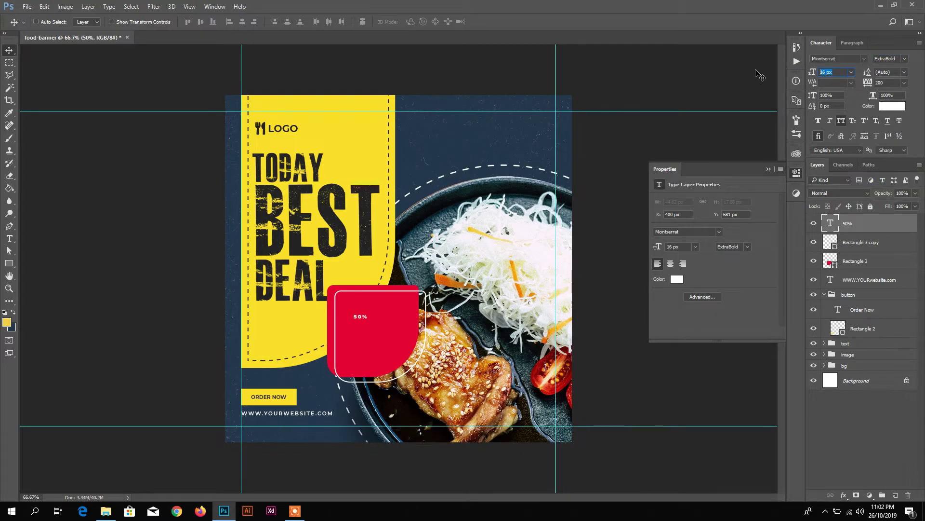
{"action": "key", "text": "Return"}
{"action": "left_click", "coordinate": [904, 82]}
{"action": "left_click", "coordinate": [887, 161]}
{"action": "left_click_drag", "start_coordinate": [390, 320], "coordinate": [380, 327]}
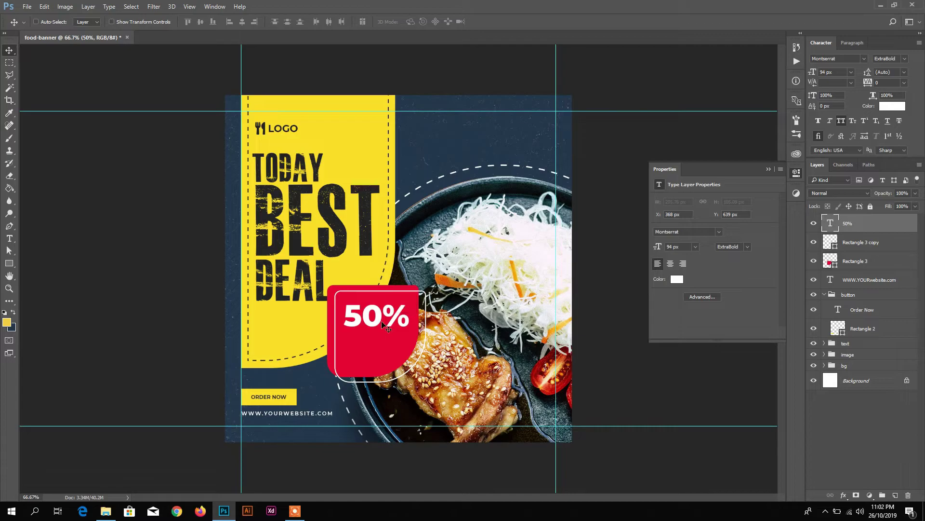
Duplicate the 50% text directly below itself and change the copy's wording to "OFF"
{"action": "right_click", "coordinate": [874, 227]}
{"action": "left_click", "coordinate": [702, 121]}
{"action": "key", "text": "Return"}
{"action": "left_click_drag", "start_coordinate": [384, 321], "coordinate": [384, 347]}
{"action": "key", "text": "t"}
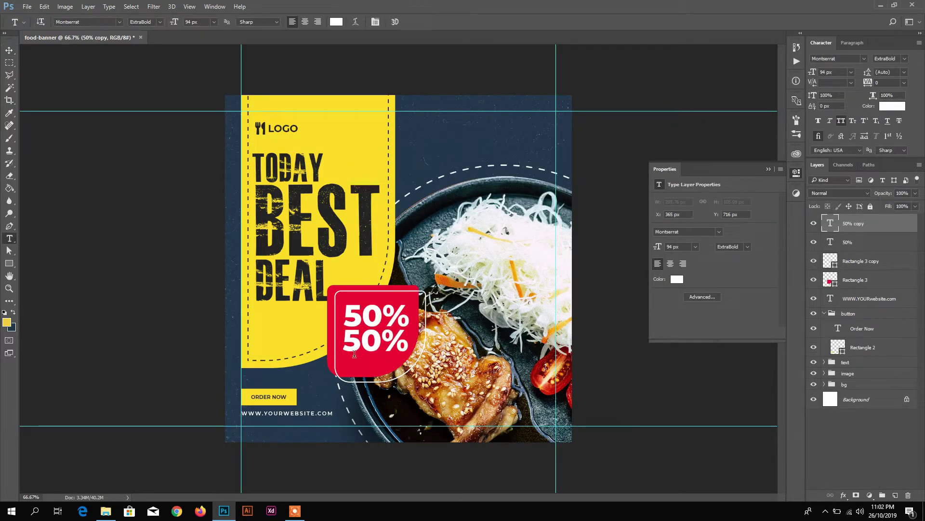
{"action": "double_click", "coordinate": [365, 349]}
{"action": "left_click", "coordinate": [367, 345]}
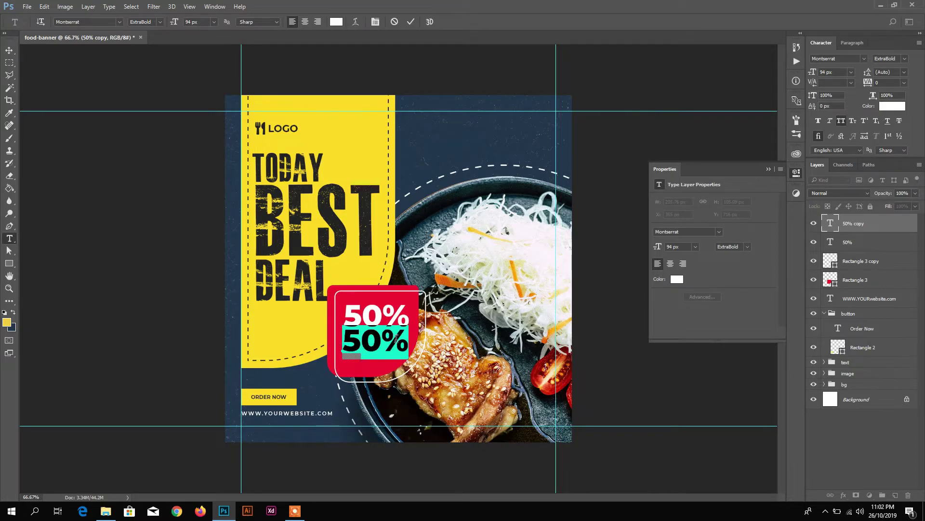
{"action": "key", "text": "ctrl+a"}
{"action": "type", "text": "OFF"}
{"action": "left_click", "coordinate": [411, 22]}
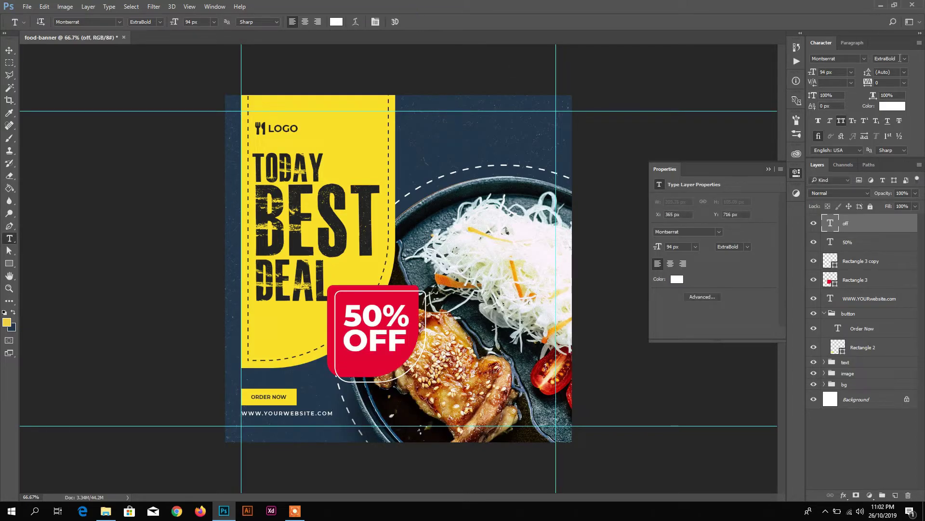
Set the OFF text's font style to Light and move both badge text lines up by about 9 px
{"action": "left_click", "coordinate": [905, 58]}
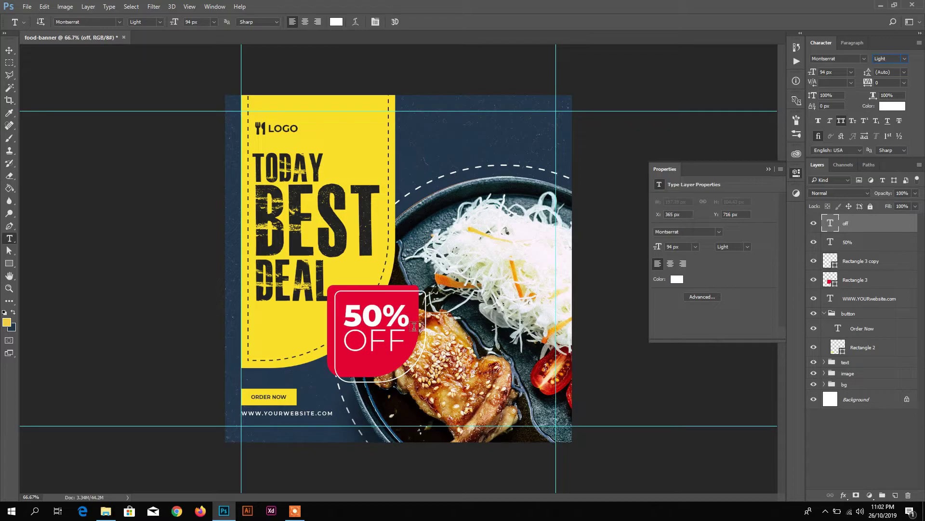
{"action": "left_click", "coordinate": [867, 243], "text": "shift"}
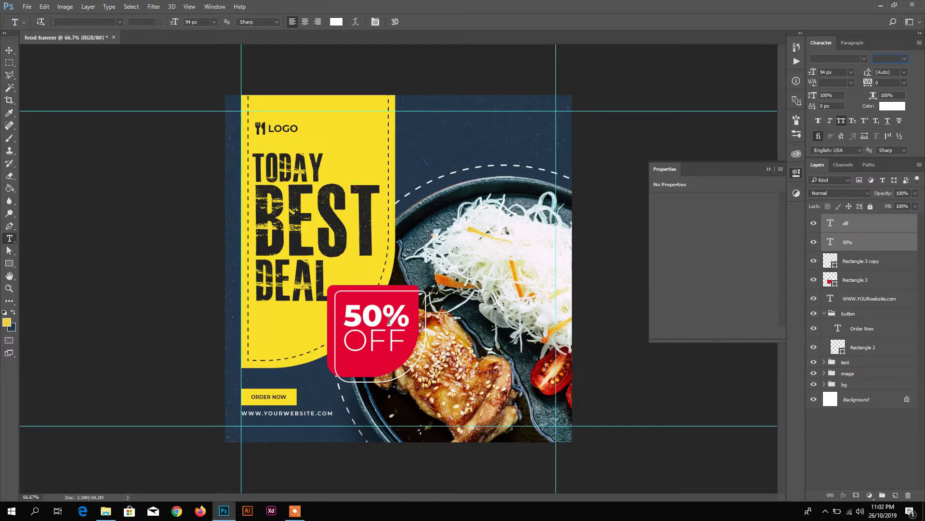
{"action": "left_click", "coordinate": [386, 319]}
{"action": "left_click", "coordinate": [9, 50]}
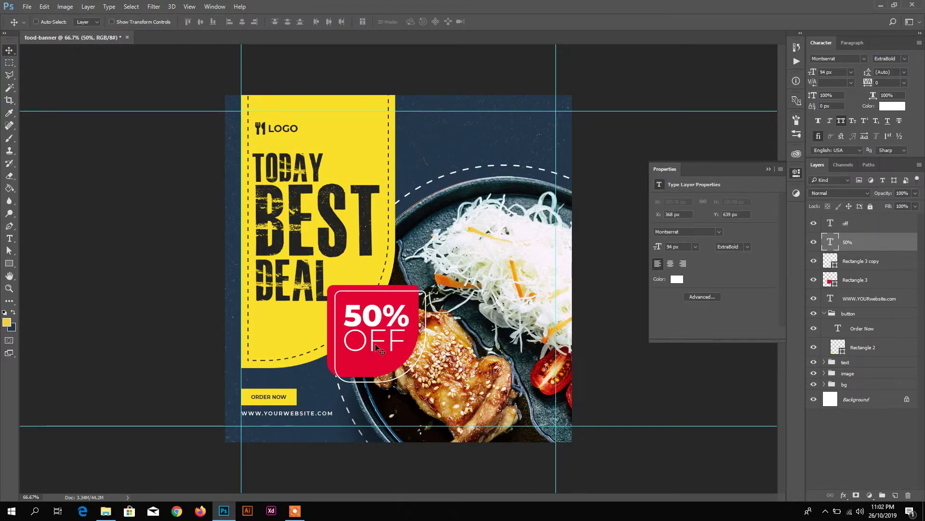
{"action": "left_click", "coordinate": [897, 223], "text": "shift"}
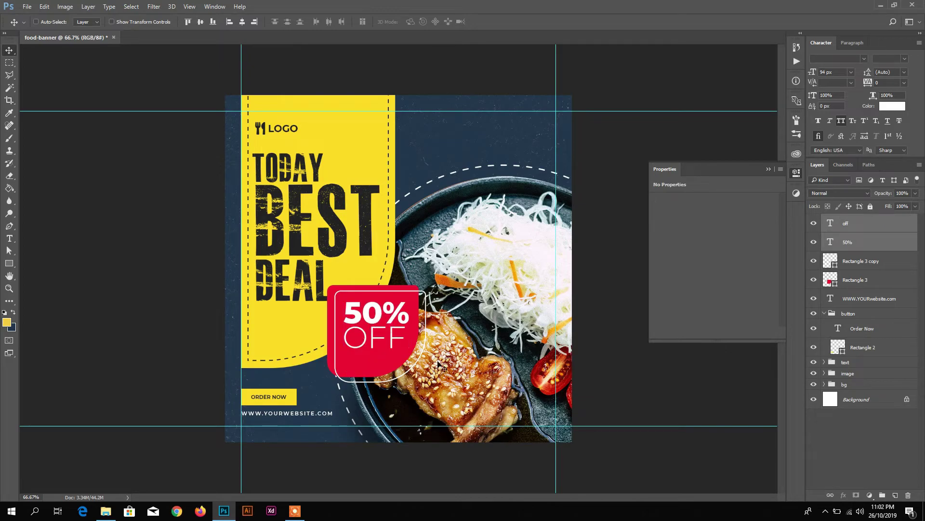
Duplicate the OFF text below itself and set the copy's font size to 16 px
{"action": "left_click", "coordinate": [885, 228]}
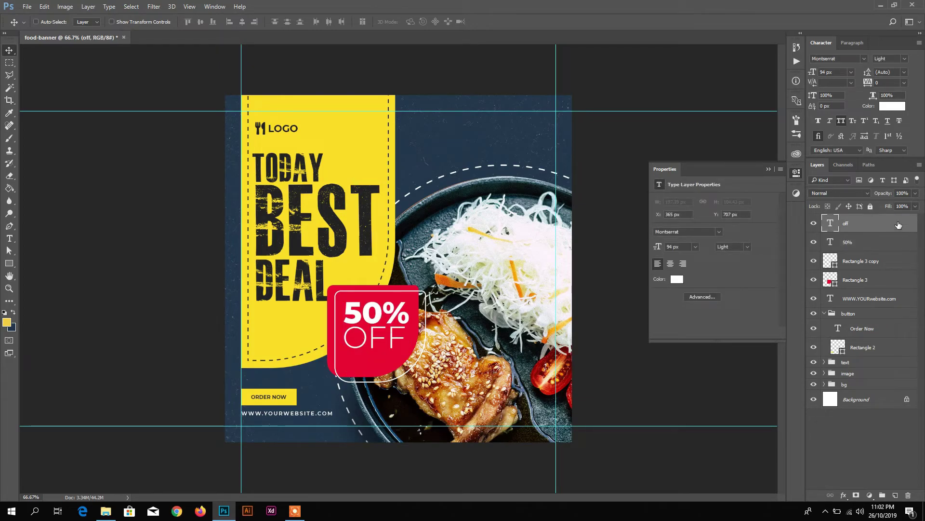
{"action": "right_click", "coordinate": [845, 224]}
{"action": "left_click", "coordinate": [665, 129]}
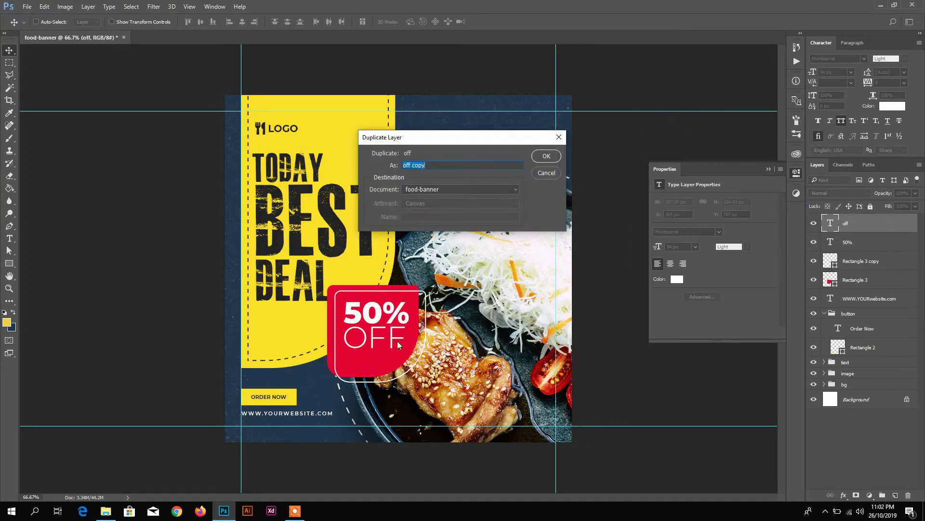
{"action": "left_click", "coordinate": [546, 153]}
{"action": "left_click_drag", "start_coordinate": [332, 380], "coordinate": [331, 406]}
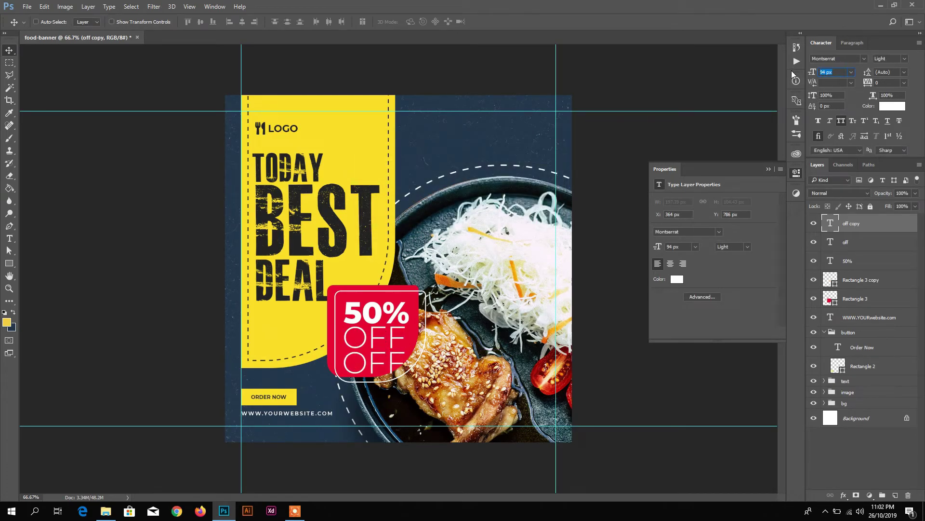
{"action": "type", "text": "16"}
{"action": "key", "text": "Return"}
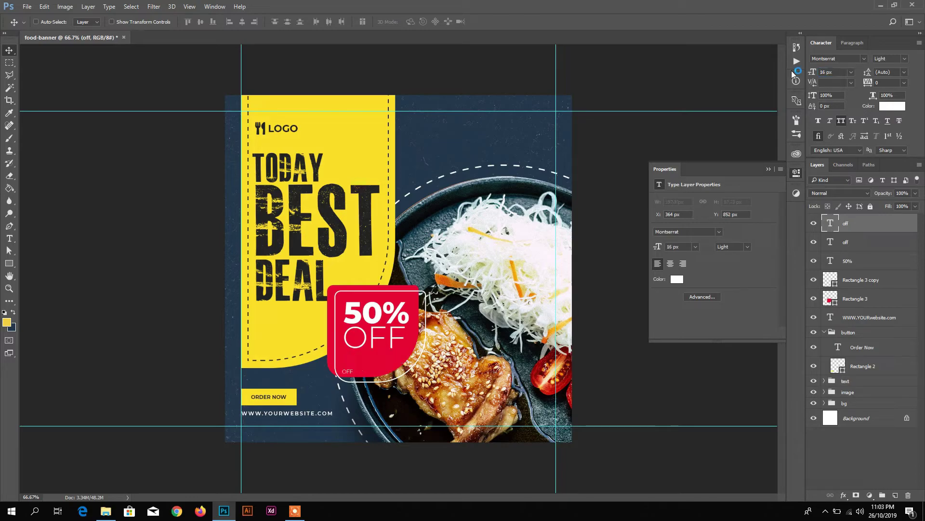
Make the small OFF copy Bold, move it slightly up inside the outline and replace its wording with "Limitted Offer"
{"action": "left_click", "coordinate": [905, 58]}
{"action": "left_click", "coordinate": [868, 151]}
{"action": "left_click_drag", "start_coordinate": [349, 371], "coordinate": [352, 362]}
{"action": "key", "text": "t"}
{"action": "left_click", "coordinate": [350, 363]}
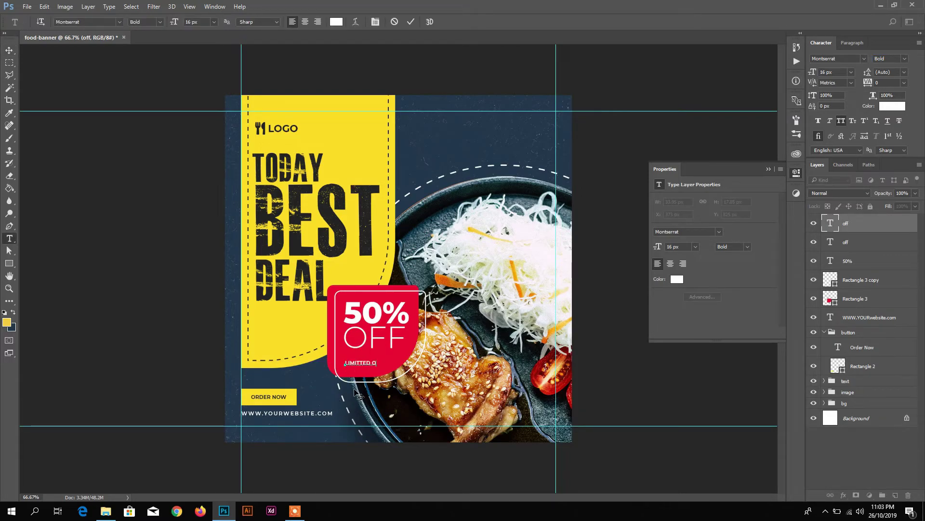
{"action": "left_click", "coordinate": [411, 22]}
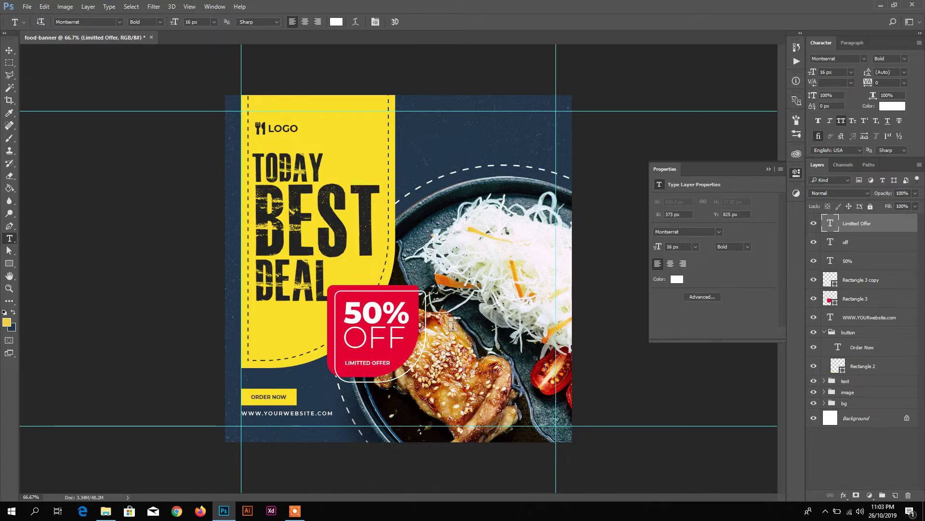
Move the Limitted Offer text closer below OFF and set its tracking to 100
{"action": "key", "text": "v"}
{"action": "left_click_drag", "start_coordinate": [365, 364], "coordinate": [369, 357]}
{"action": "left_click", "coordinate": [905, 82]}
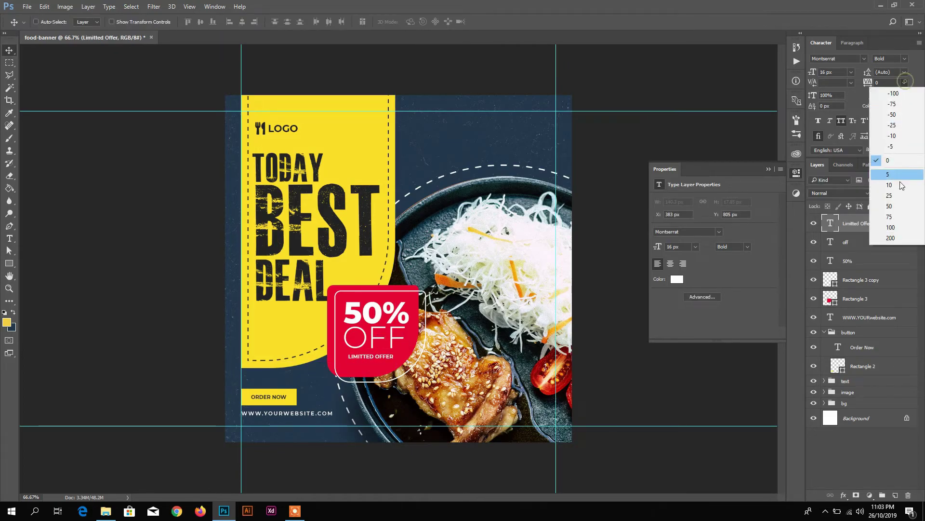
{"action": "left_click", "coordinate": [896, 227]}
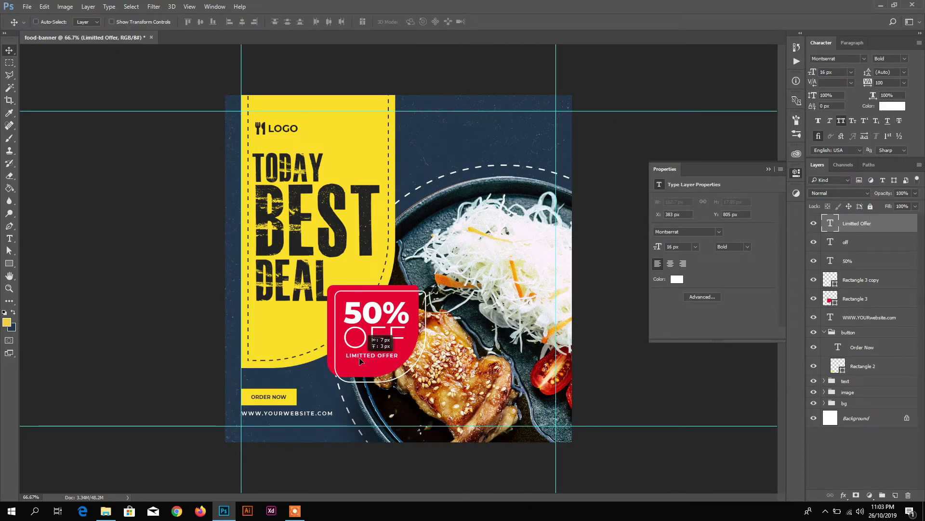
Fine-tune the positions of the three badge text lines and the white outline over the red rectangle
{"action": "left_click", "coordinate": [882, 242], "text": "shift"}
{"action": "left_click", "coordinate": [874, 260], "text": "shift"}
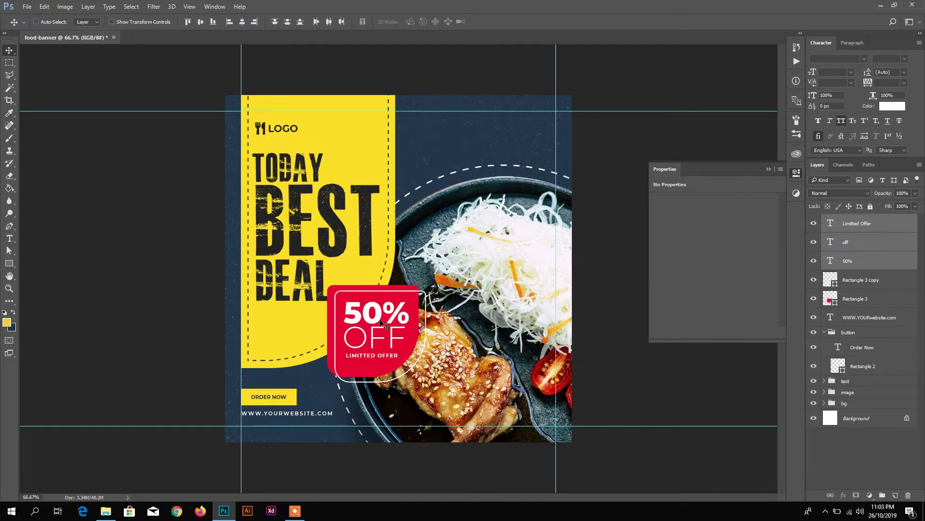
{"action": "left_click", "coordinate": [863, 281]}
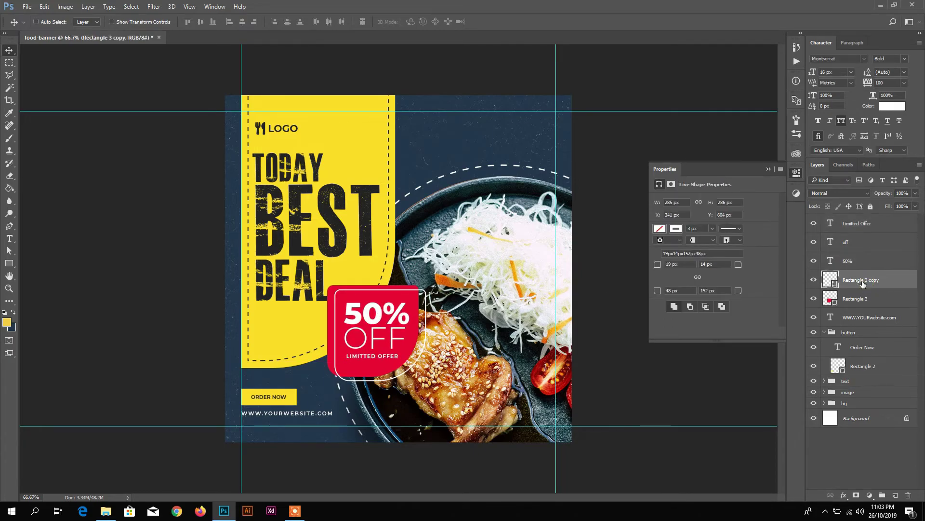
Group all badge layers, from the Limitted Offer text down to the red rectangle, and name the group discount-tag
{"action": "left_click", "coordinate": [899, 225]}
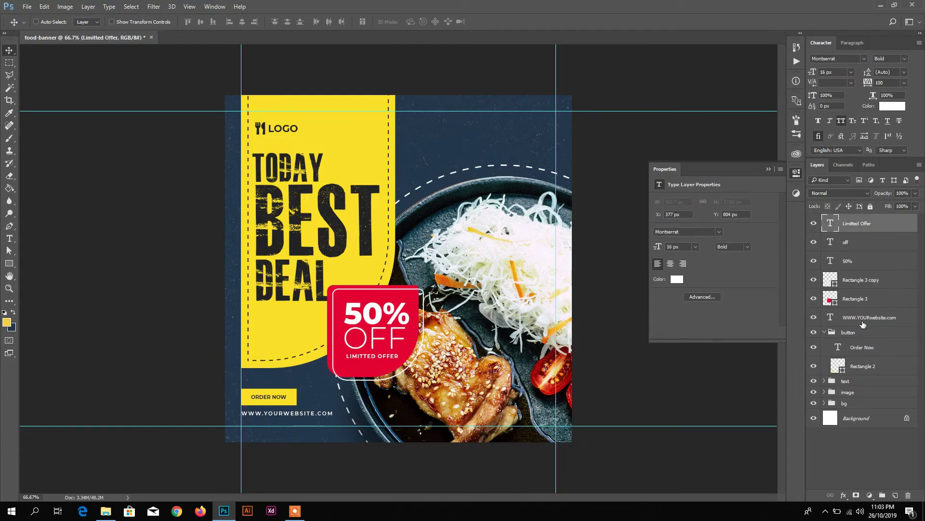
{"action": "left_click", "coordinate": [874, 299], "text": "shift"}
{"action": "right_click", "coordinate": [876, 287]}
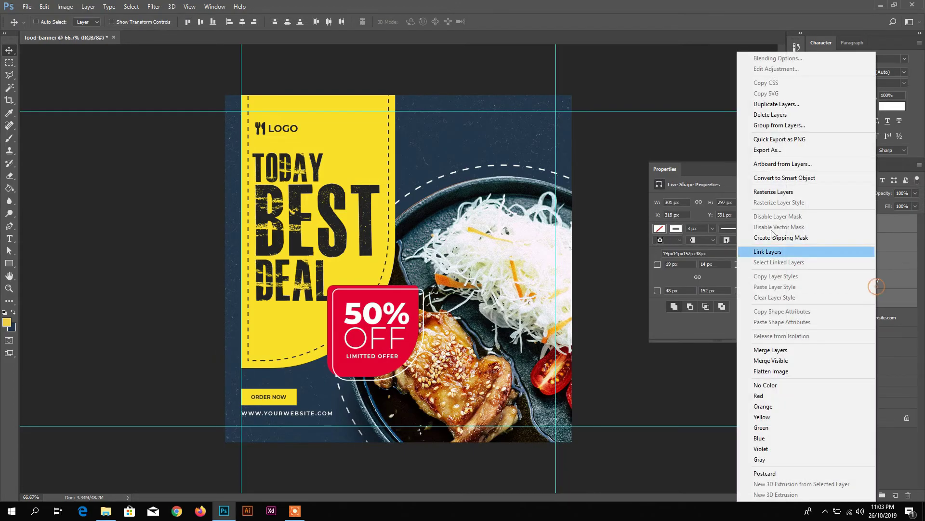
{"action": "left_click", "coordinate": [774, 130]}
{"action": "left_click", "coordinate": [545, 170]}
{"action": "type", "text": "discount-tag"}
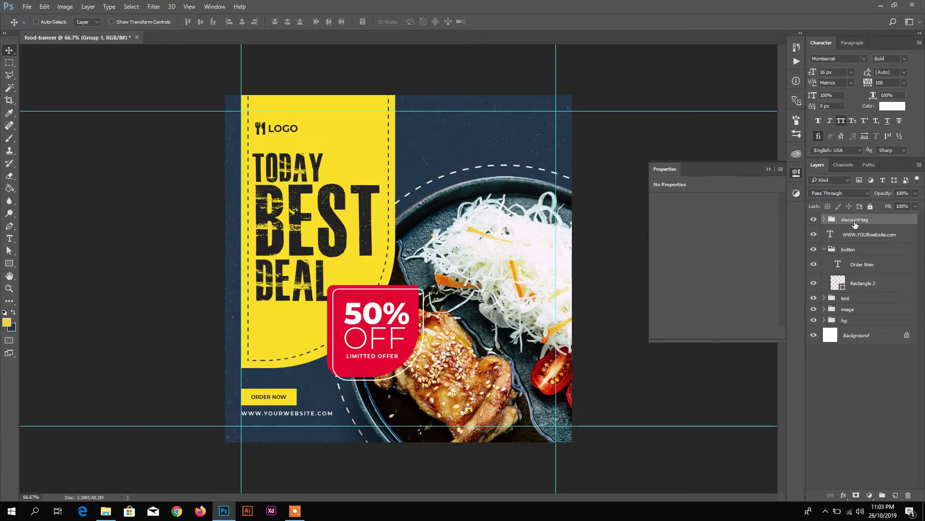
Move the discount-tag group so its red rectangle sits at about X 346 px, Y 527 px, and set that rectangle's blend mode to Hard Light
{"action": "left_click_drag", "start_coordinate": [377, 323], "coordinate": [387, 302]}
{"action": "left_click", "coordinate": [432, 289], "text": "ctrl"}
{"action": "left_click", "coordinate": [884, 312]}
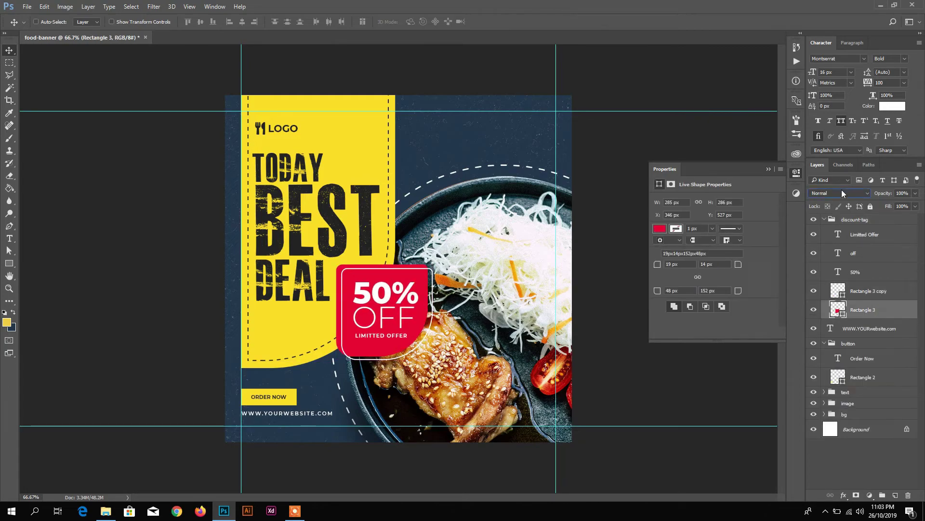
{"action": "left_click", "coordinate": [842, 193]}
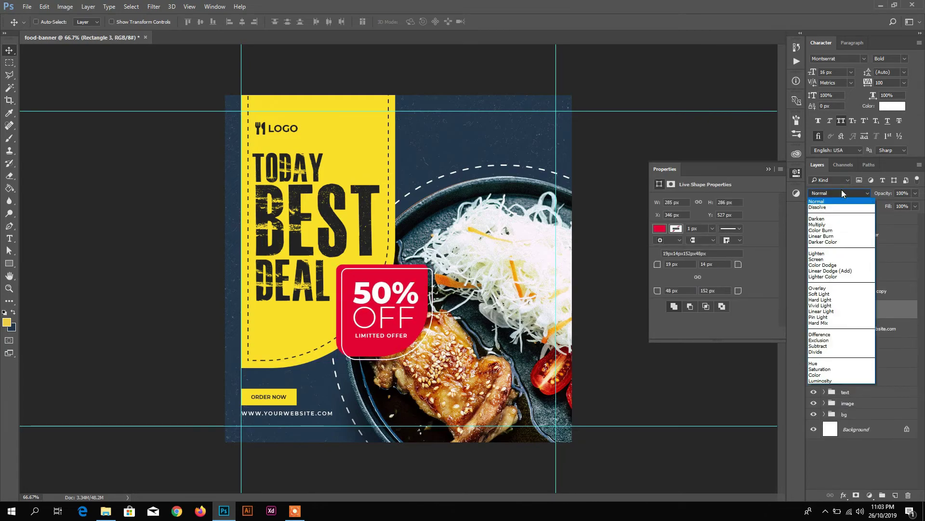
{"action": "left_click", "coordinate": [838, 300]}
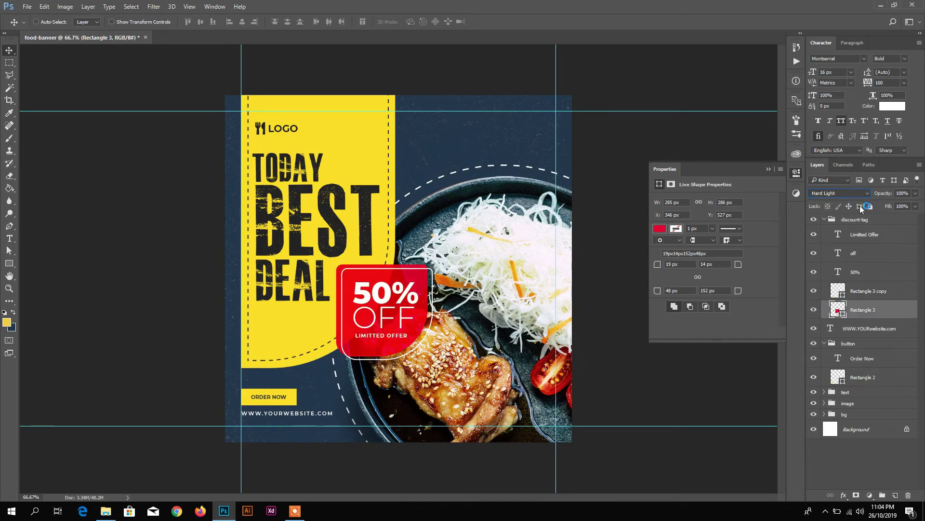
Tidy the workspace by collapsing the shape properties and the discount-tag and button layer groups
{"action": "left_click", "coordinate": [767, 170]}
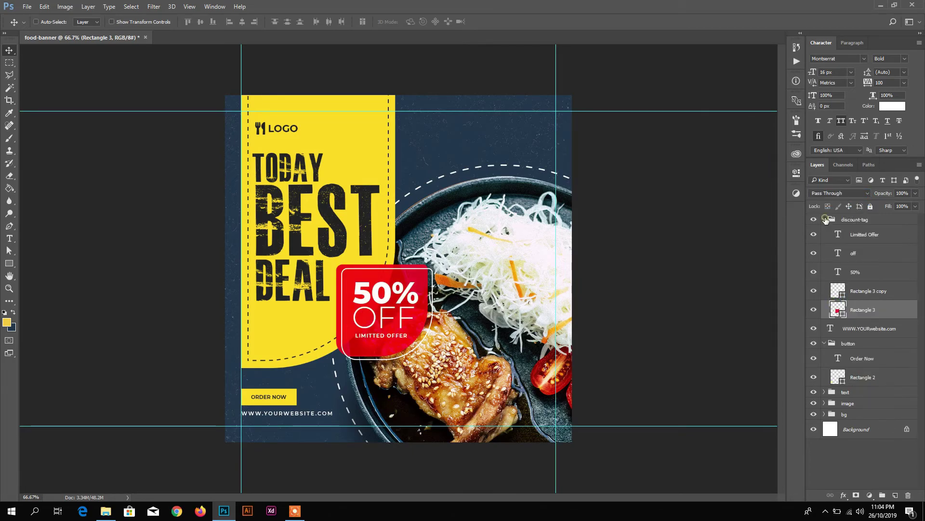
{"action": "left_click", "coordinate": [826, 220]}
{"action": "left_click", "coordinate": [823, 250]}
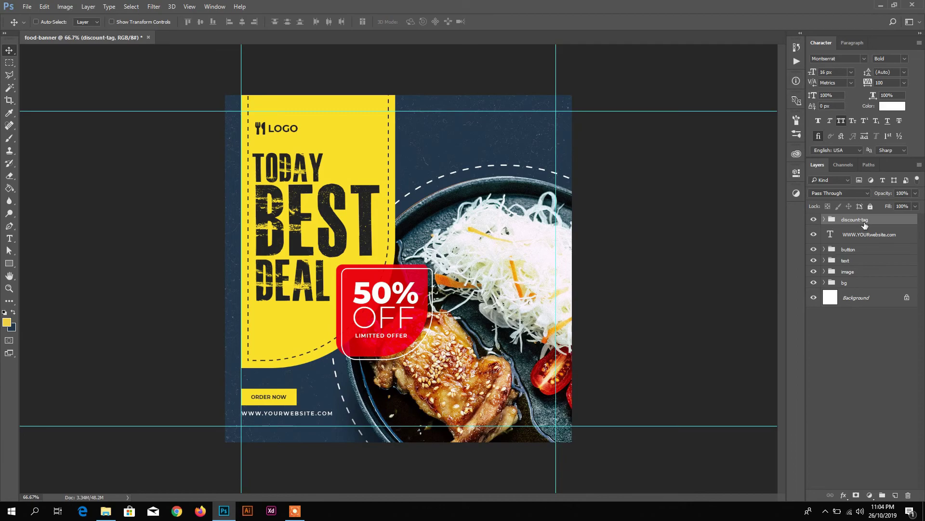
Hide the guides and preview the finished banner in full-screen mode
{"action": "key", "text": "ctrl+;"}
{"action": "key", "text": "f"}
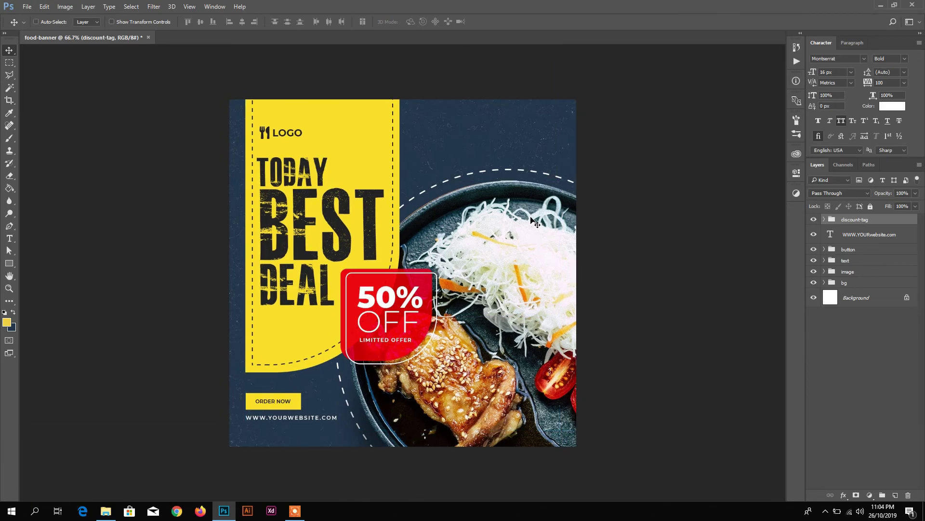
{"action": "key", "text": "f"}
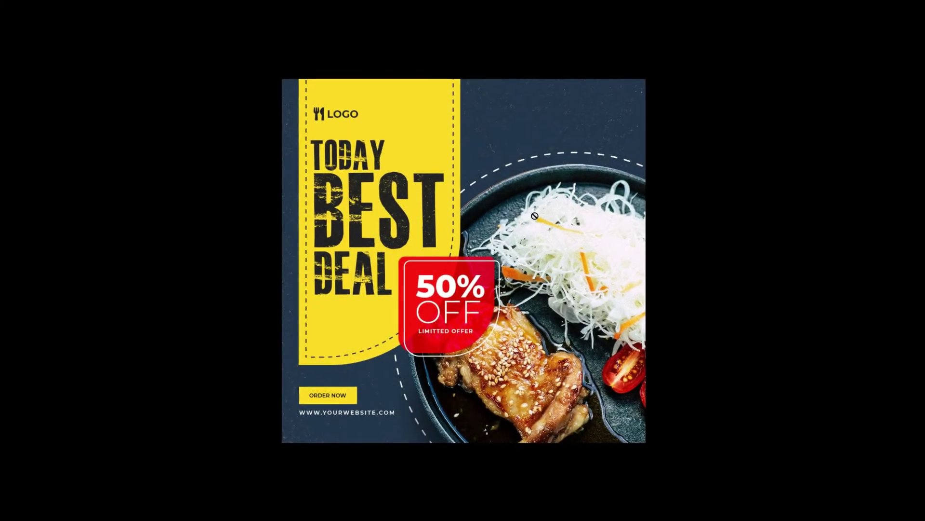